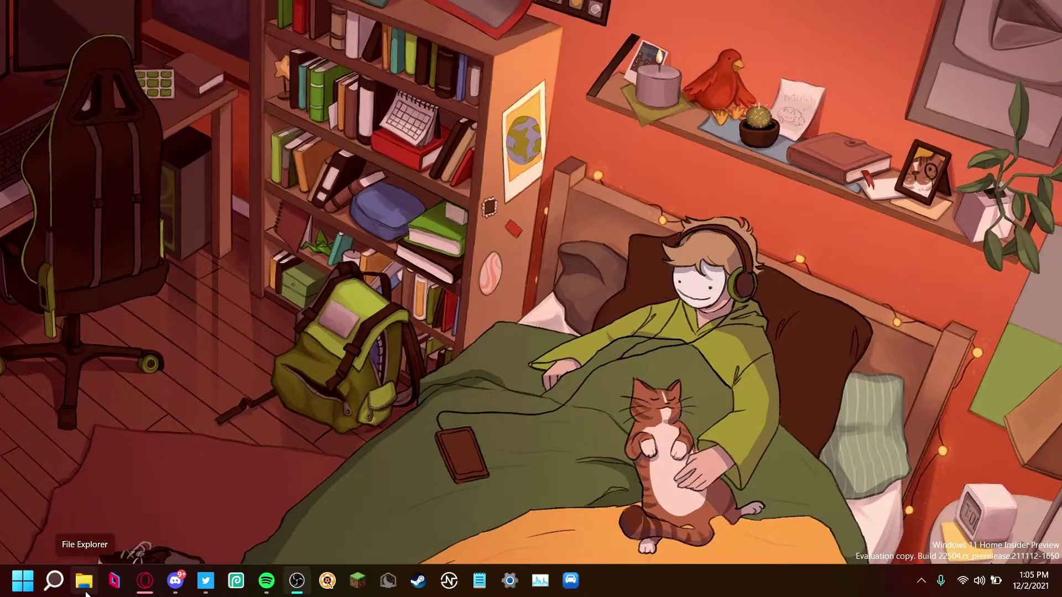
Open ReShade 4.7.0 DBE.zip from Downloads and try running ReShade_Setup_4.1.1.exe from inside the zip
left_click(86, 591)
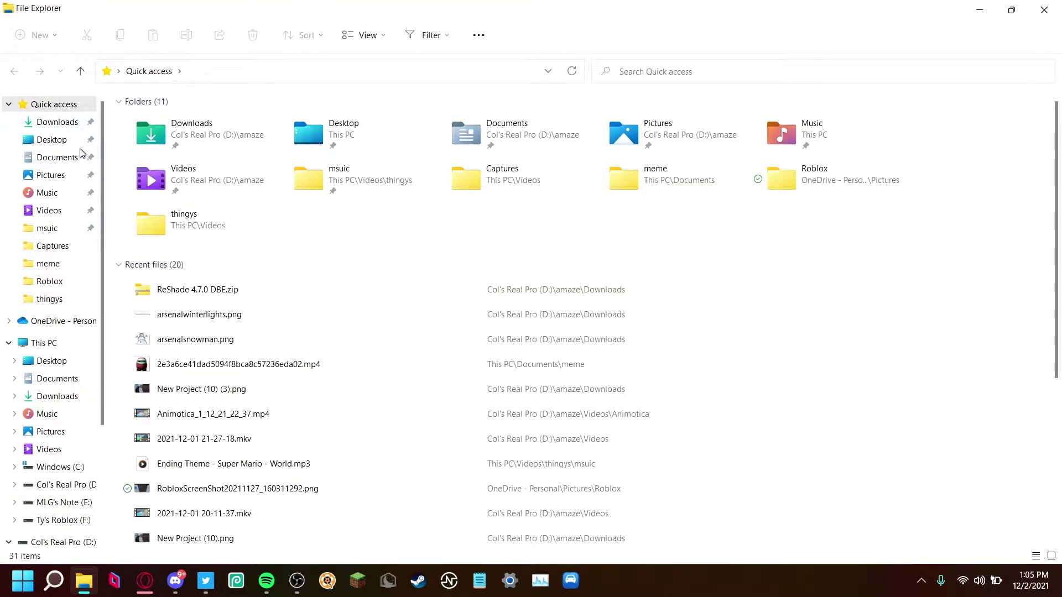
double_click(221, 303)
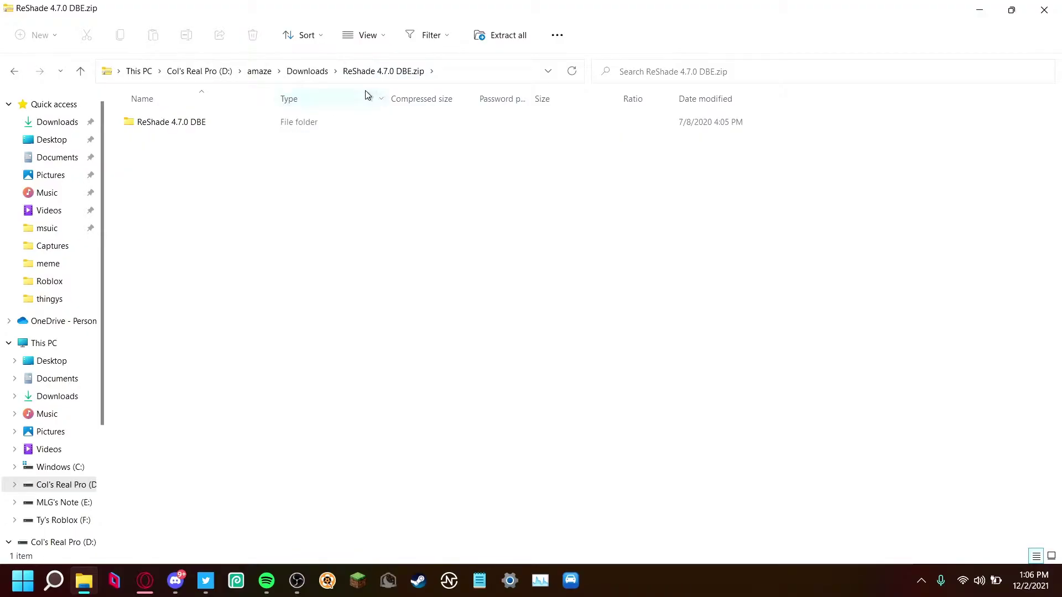
double_click(353, 129)
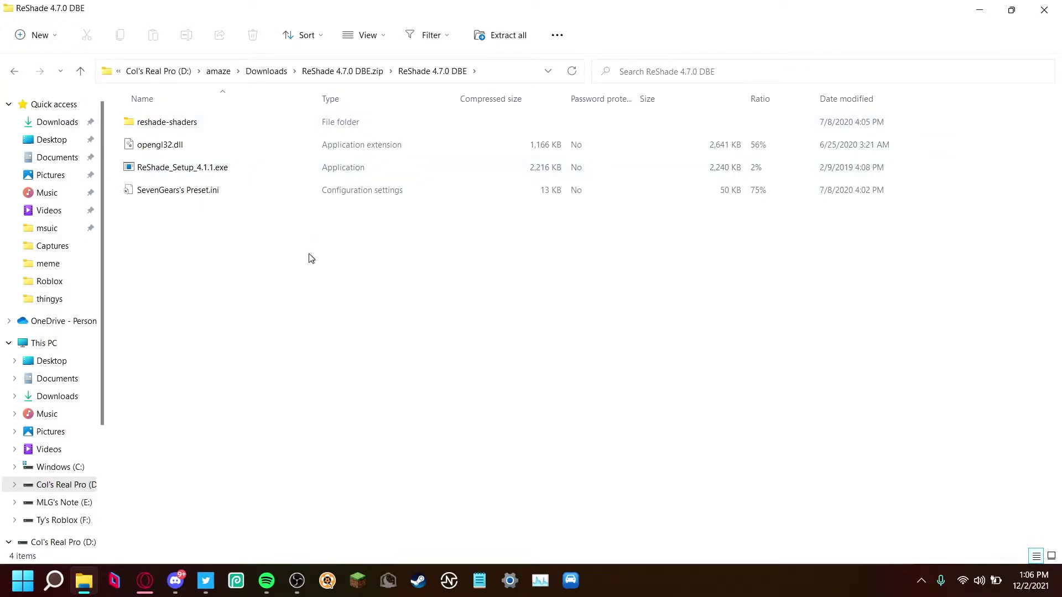
double_click(263, 175)
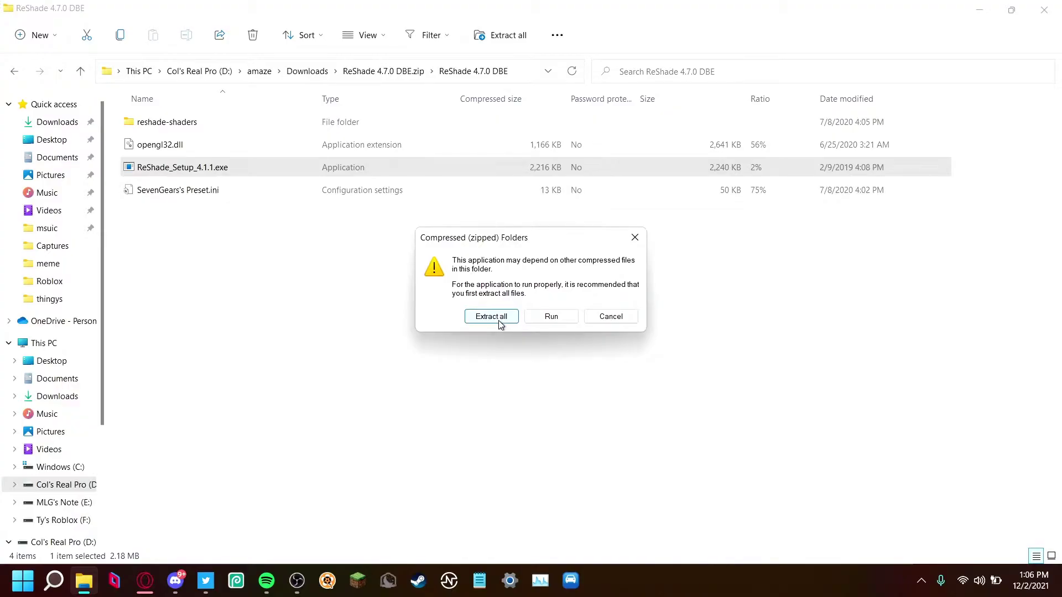
left_click(491, 317)
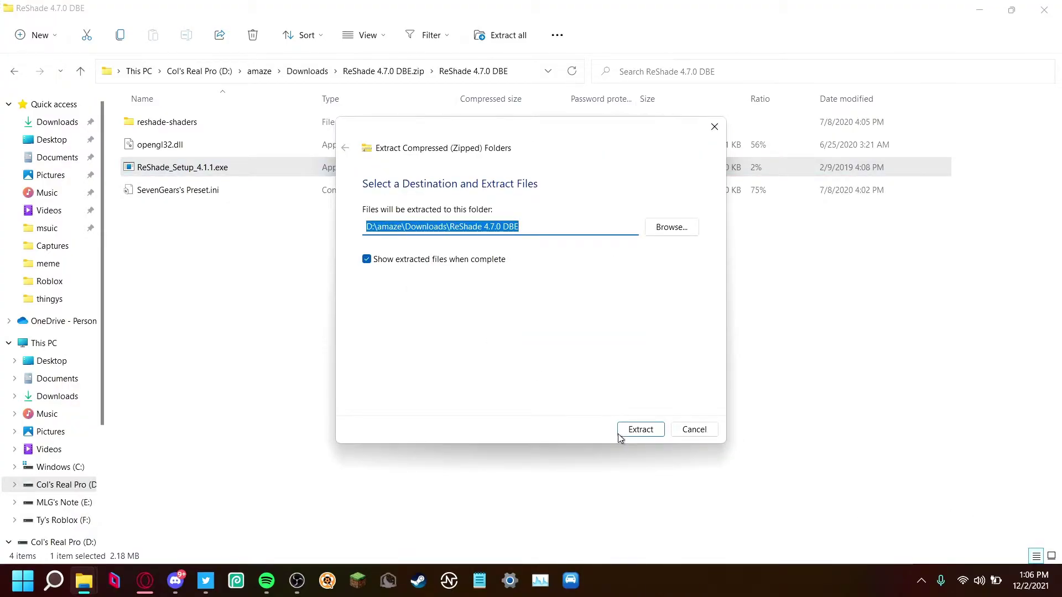
Extract the archive into Downloads, replacing existing files, and run the extracted ReShade_Setup_4.1.1.exe
left_click(635, 435)
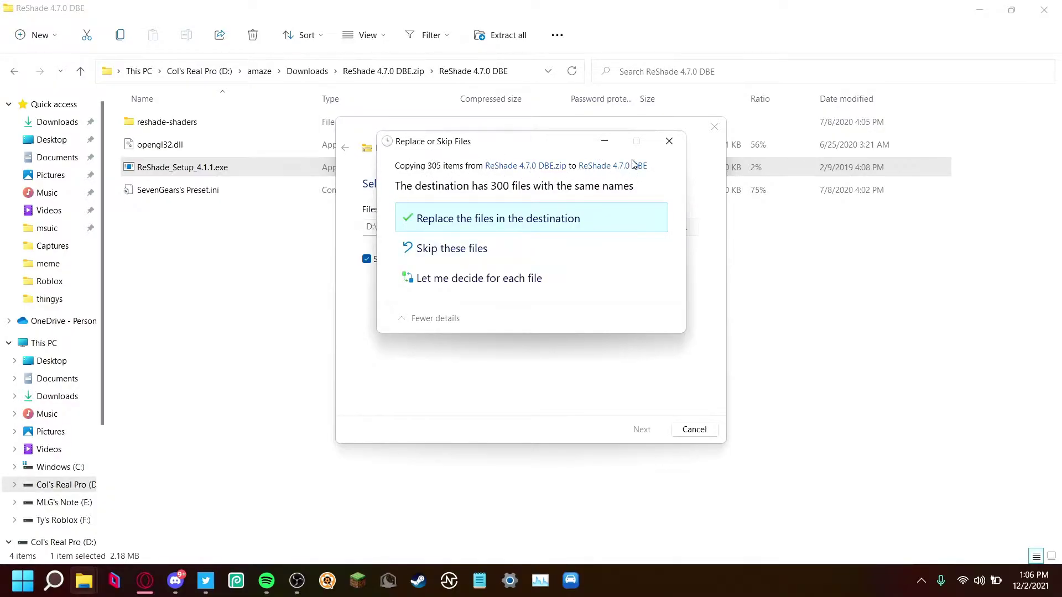
left_click(501, 219)
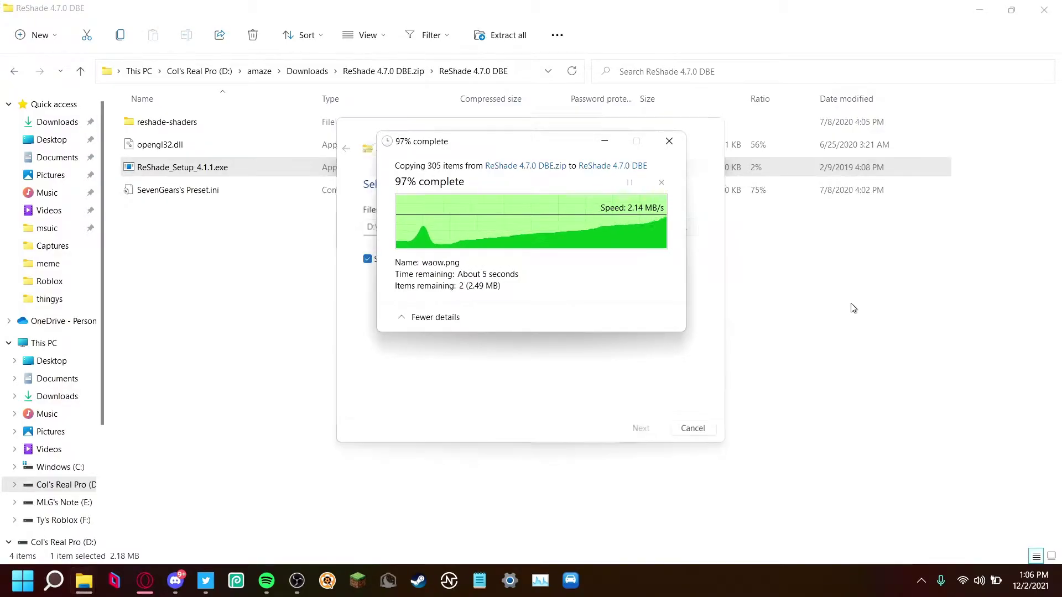
left_click(265, 122)
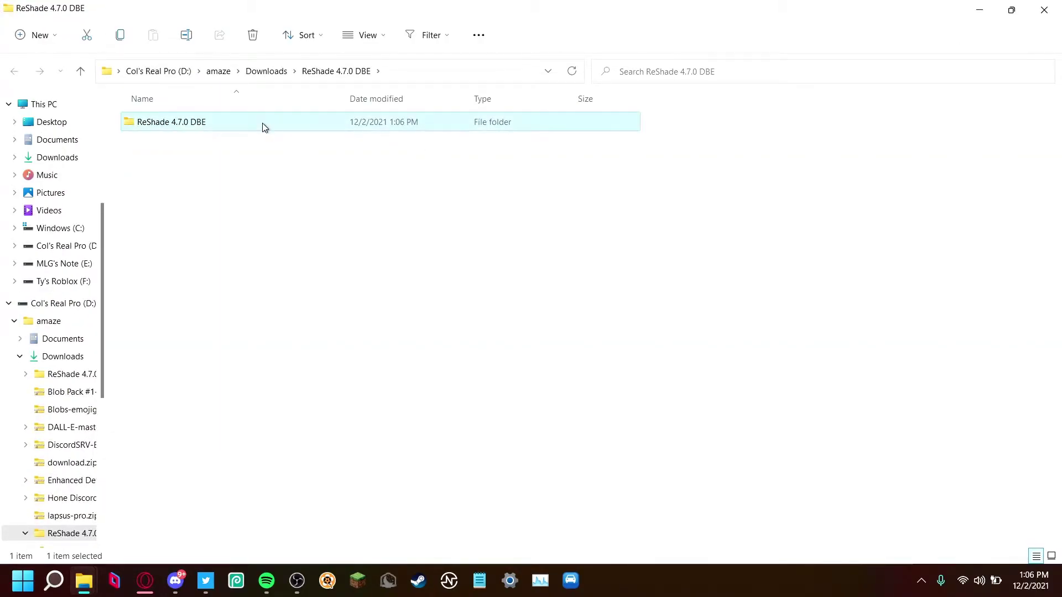
key("F2")
left_click(279, 126)
double_click(280, 125)
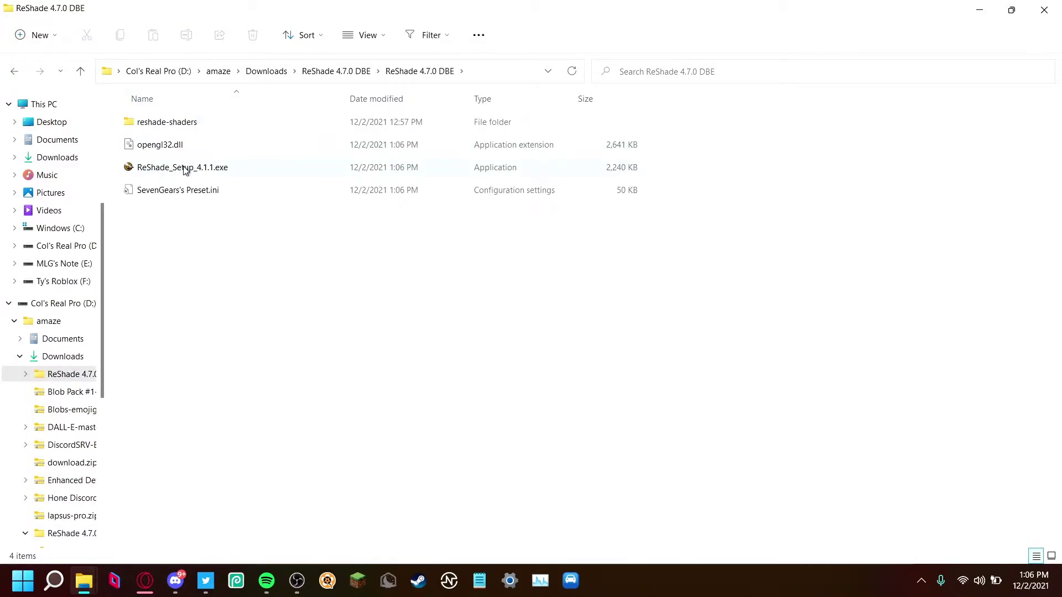
double_click(179, 168)
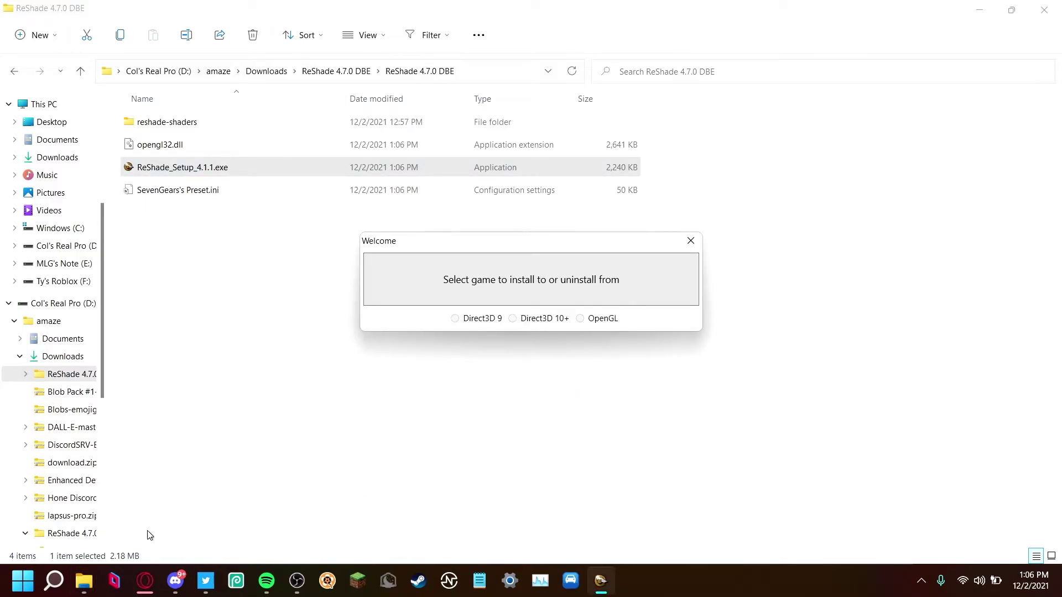
left_click(85, 553)
Search 'roblox Player' and follow its shortcut to the actual Roblox version folder
left_click(57, 582)
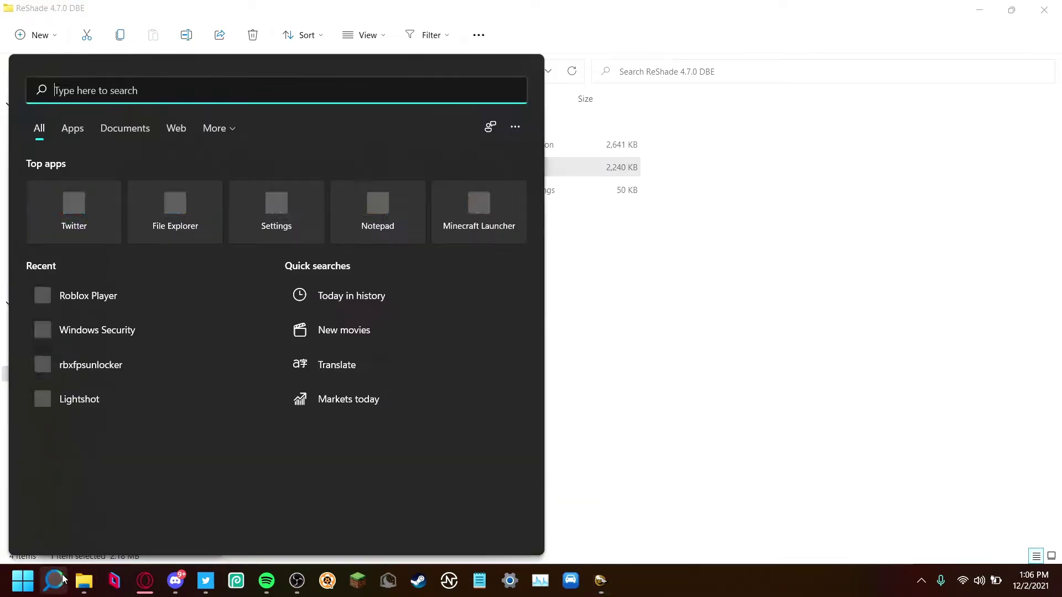
type("roblox Player")
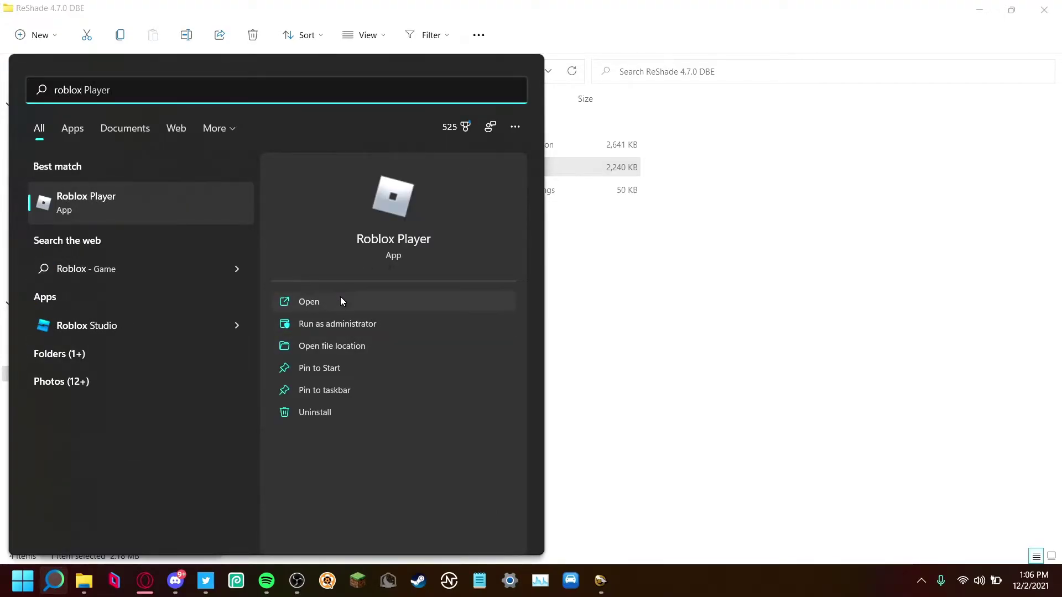
left_click(344, 345)
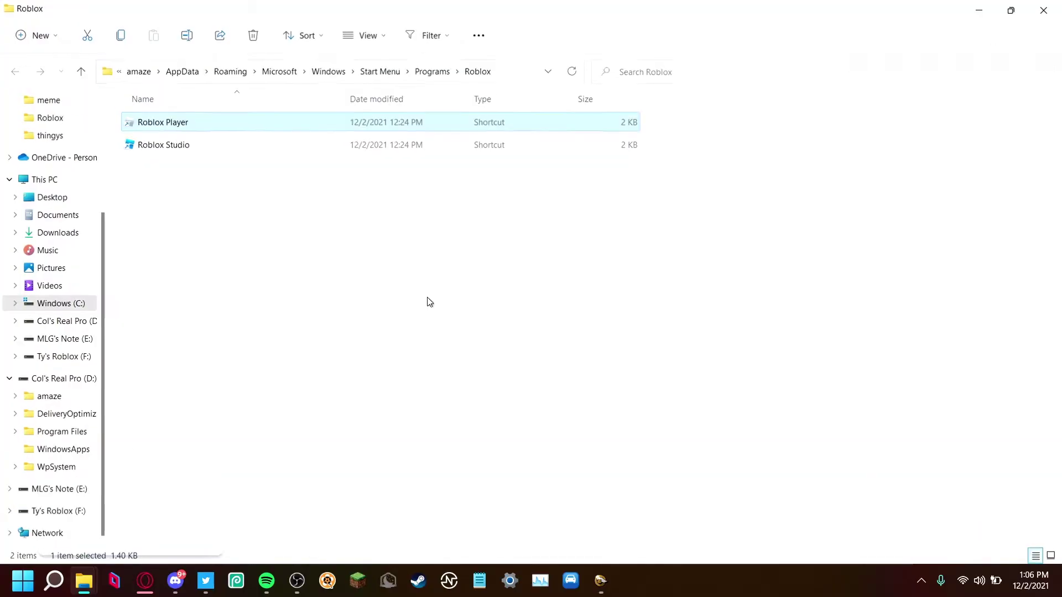
right_click(205, 129)
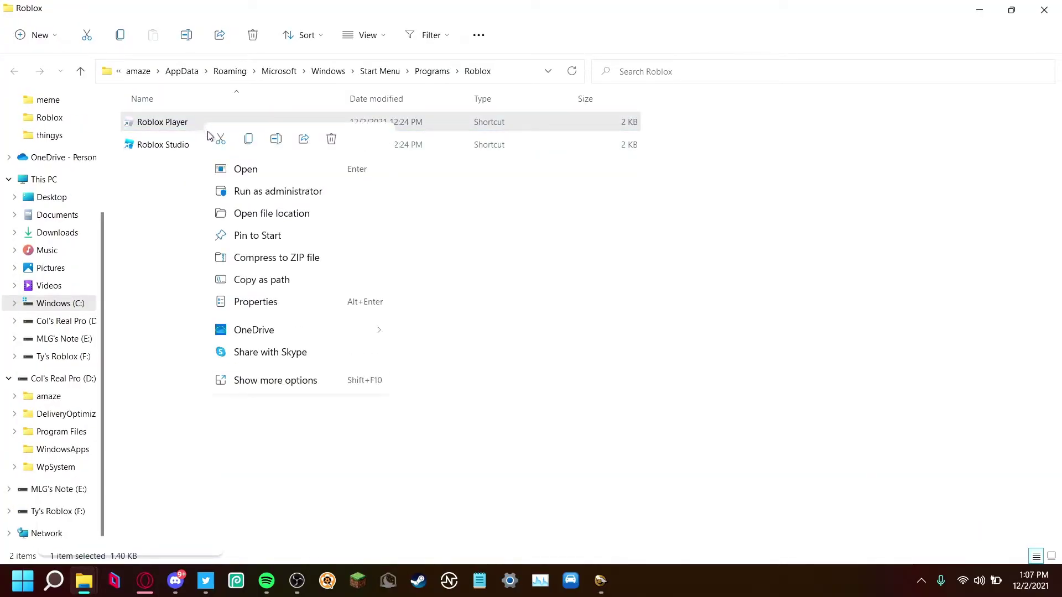
left_click(277, 214)
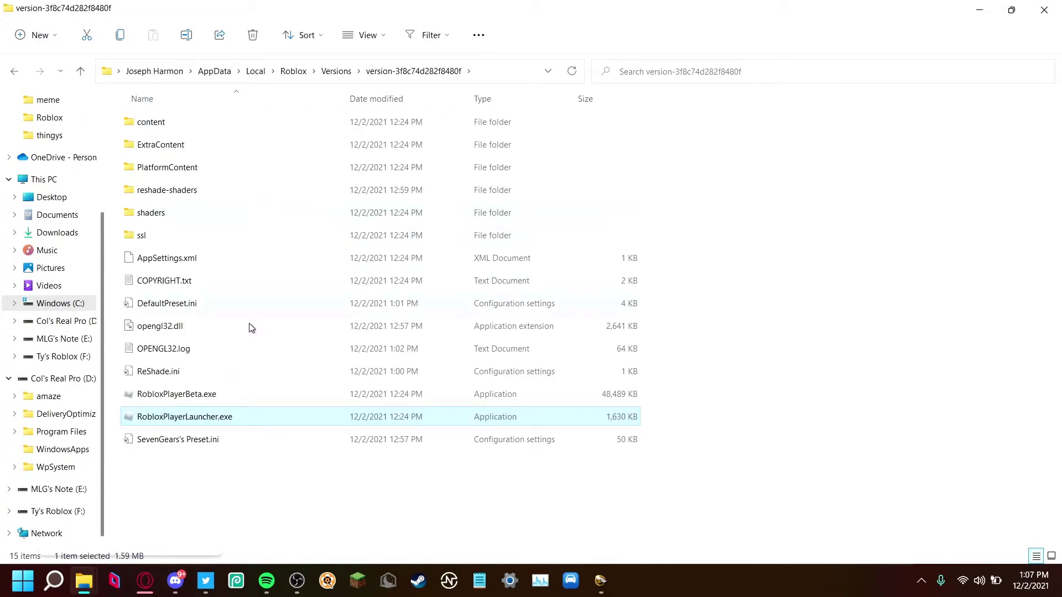
Copy the Roblox version folder's full path from the address bar and close that window
left_click(519, 74)
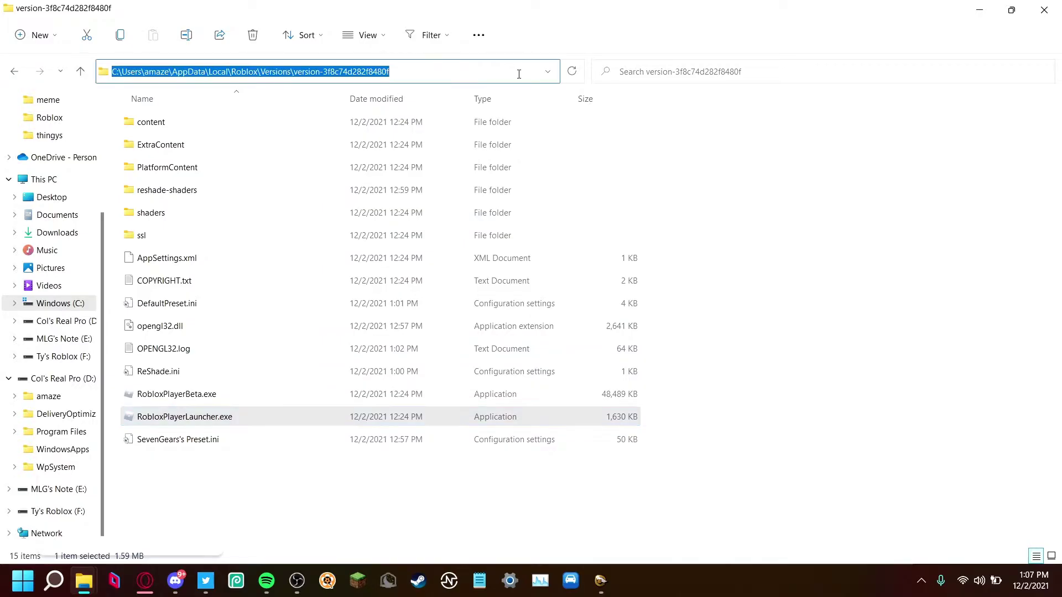
left_click(468, 74)
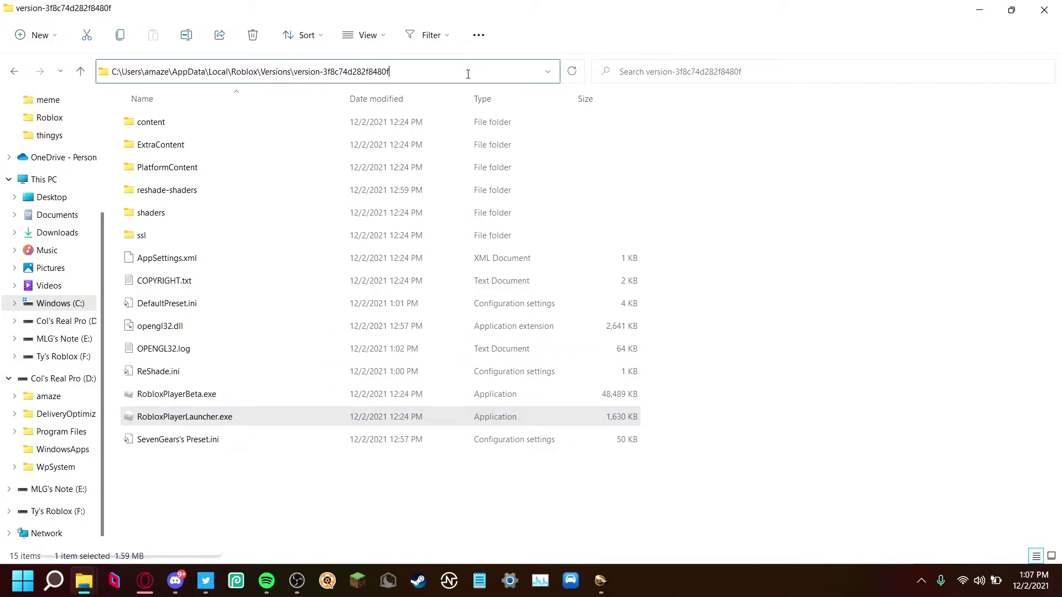
left_click_drag(467, 74, 62, 62)
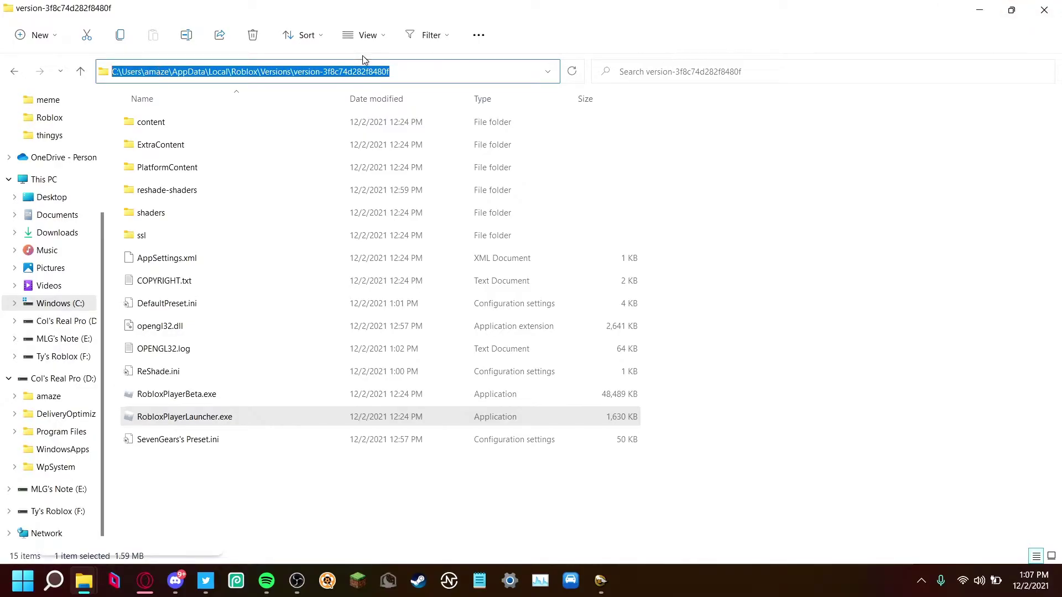
right_click(390, 80)
left_click(423, 122)
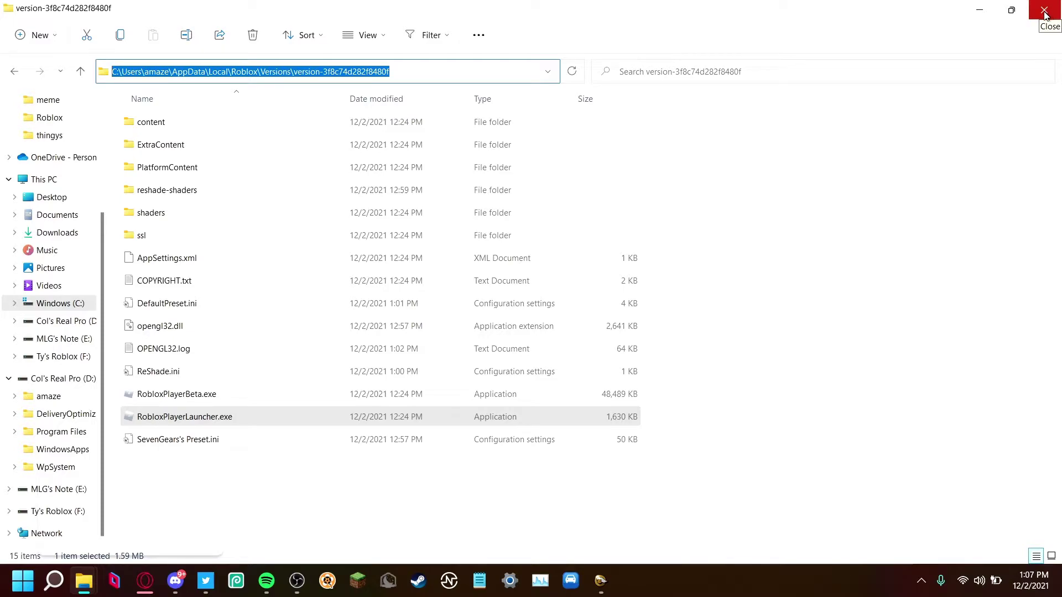
left_click(1044, 11)
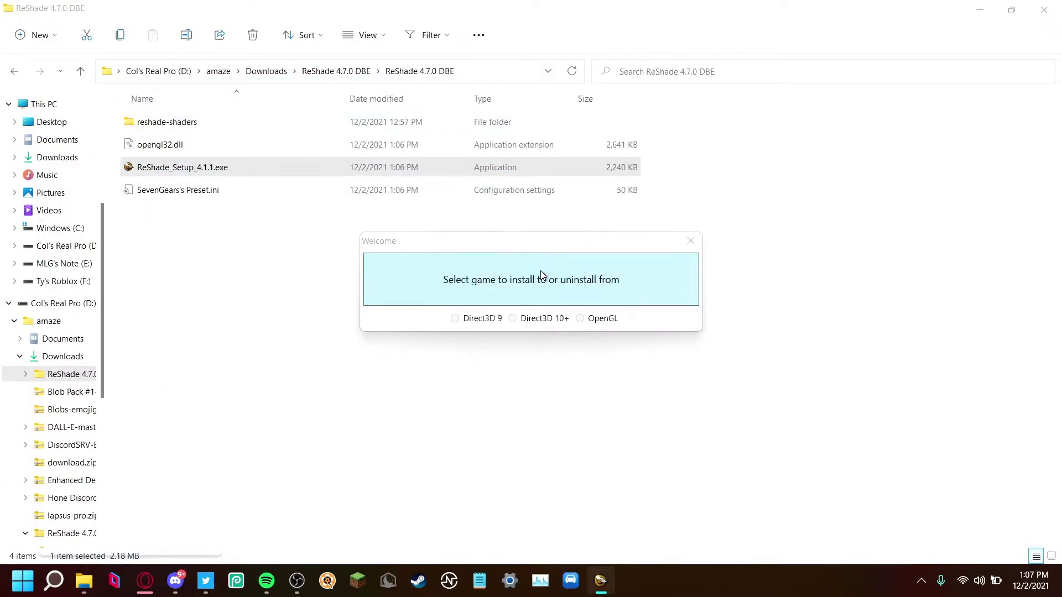
left_click(542, 279)
Paste the Roblox folder path into the file picker and pick RobloxPlayerBeta.exe as the game
left_click(553, 110)
key("ctrl+v")
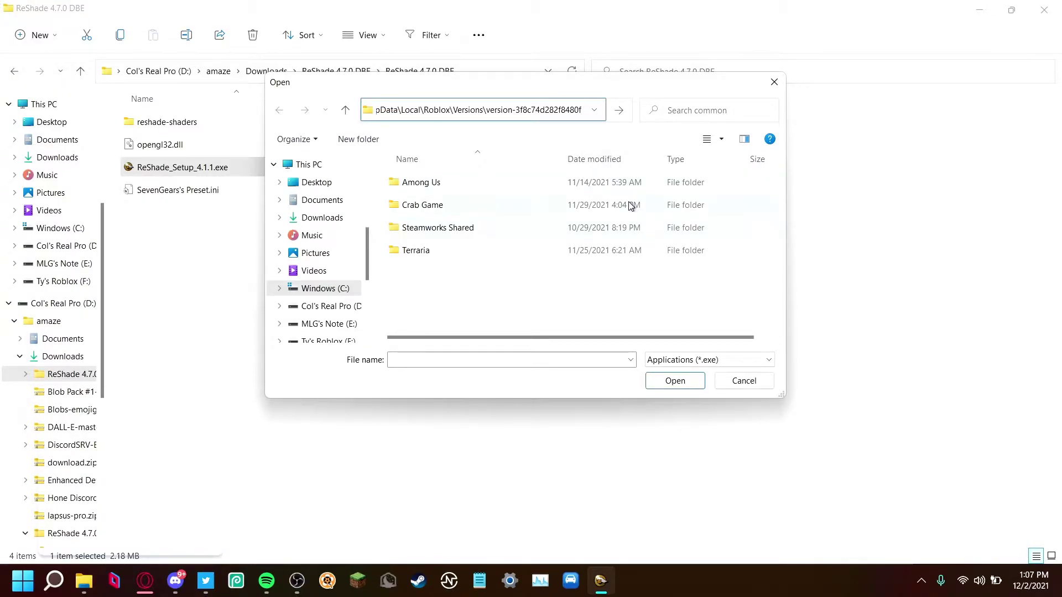
key("Return")
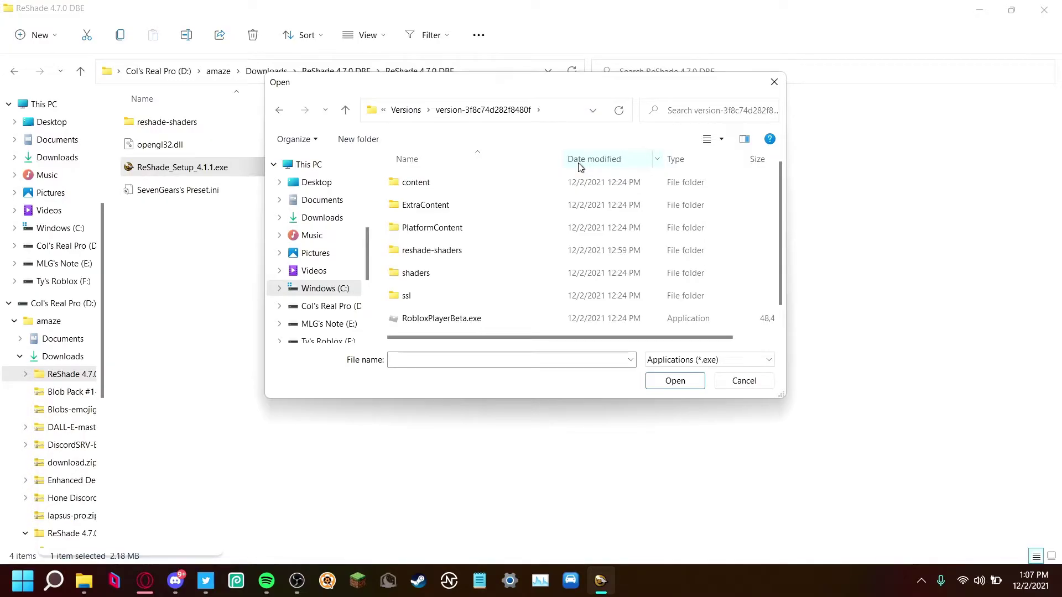
scroll(514, 275, "down", 1)
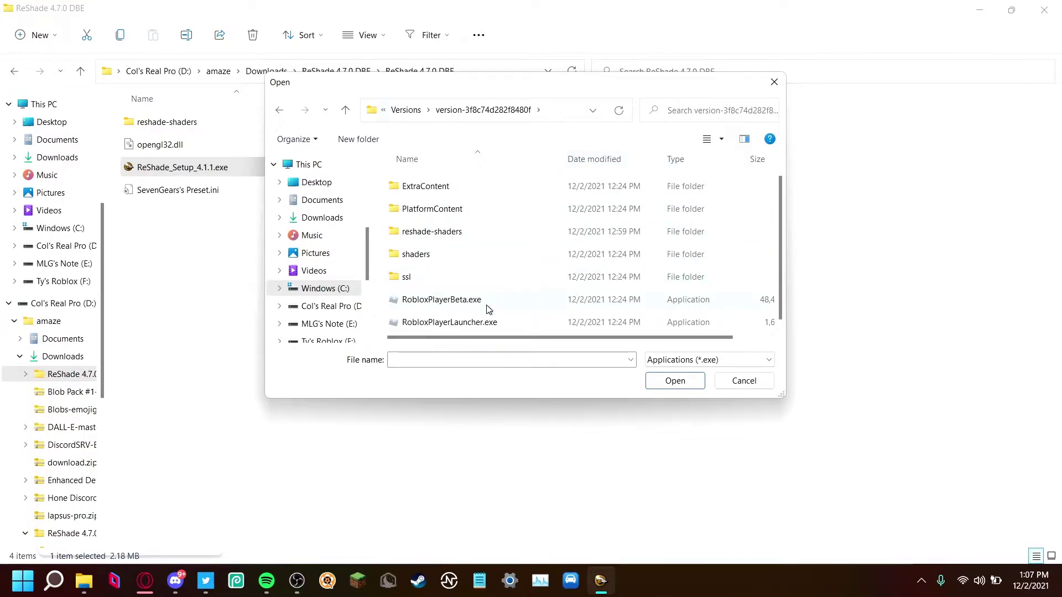
left_click(451, 301)
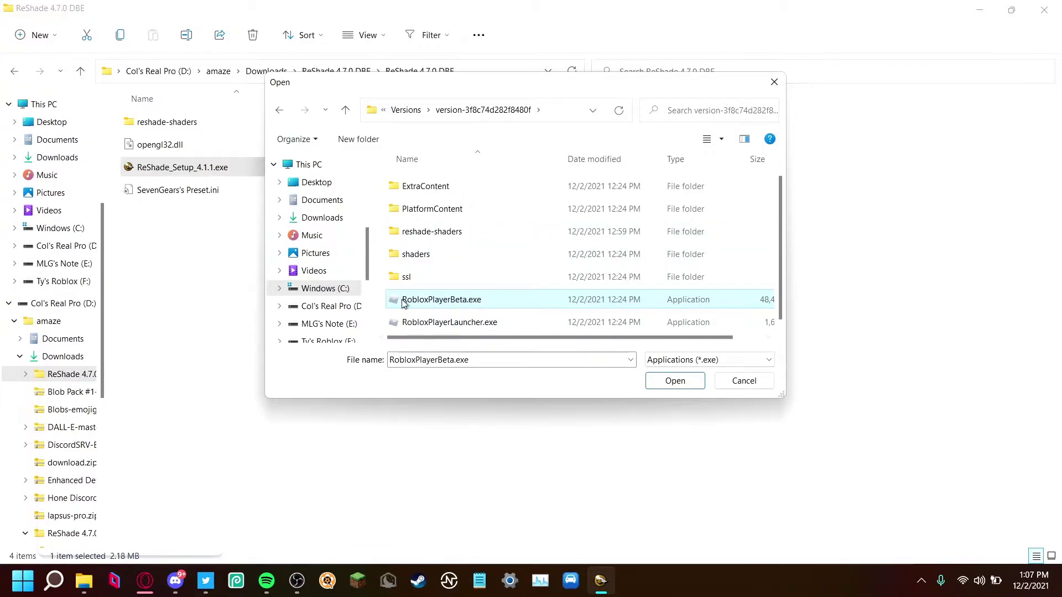
left_click(666, 382)
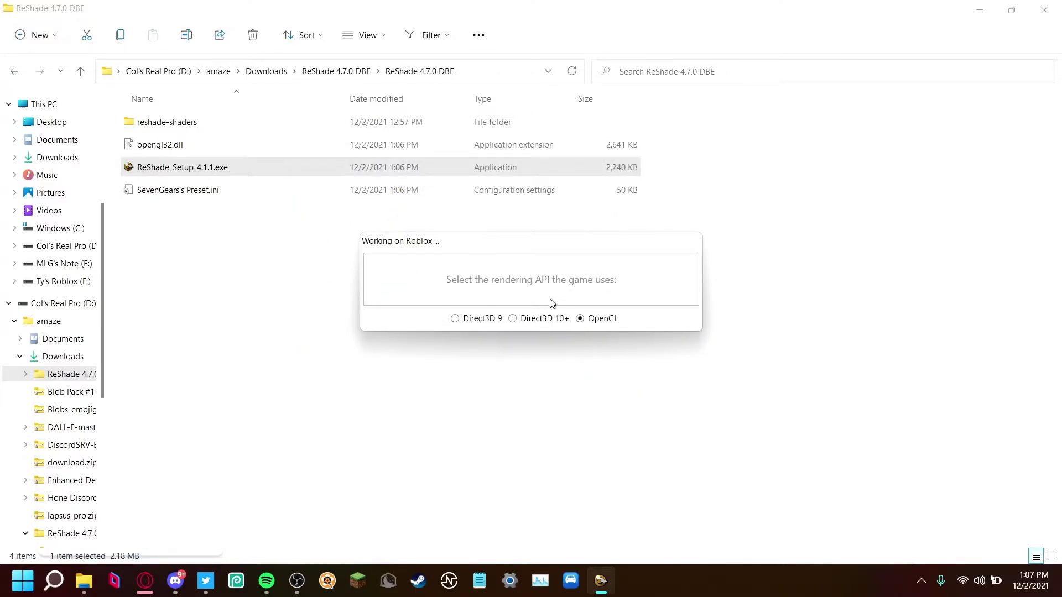
Choose OpenGL, overwrite the existing ReShade install, and accept downloading the standard effects
left_click(579, 320)
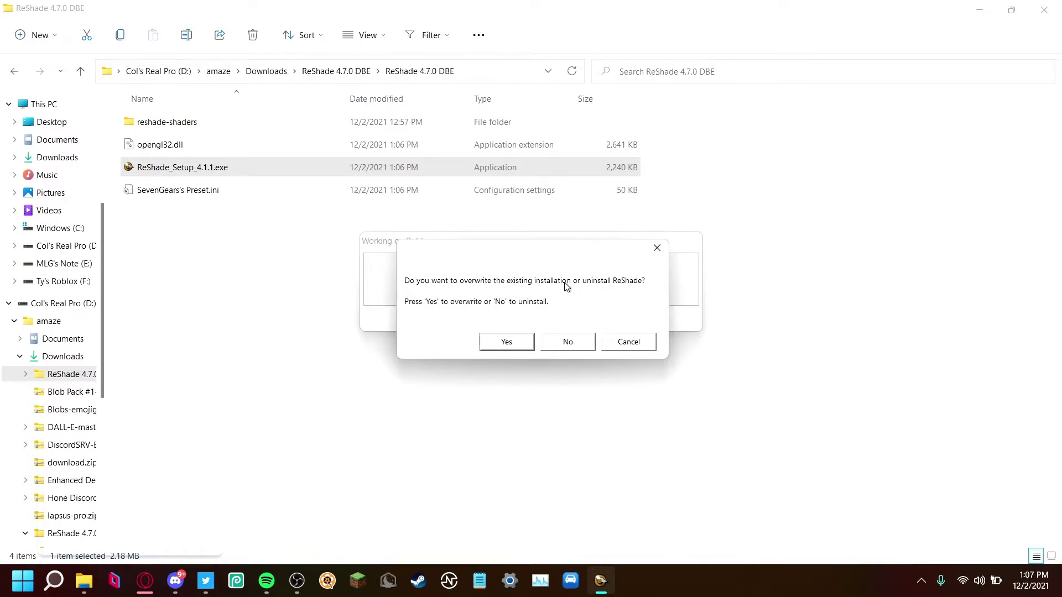
left_click(507, 341)
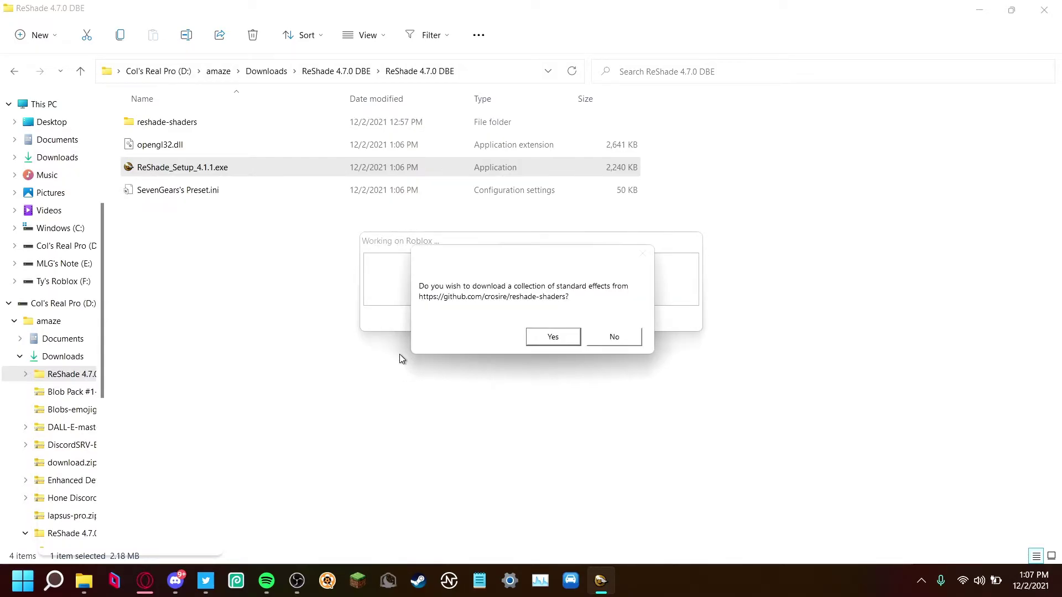
left_click(542, 338)
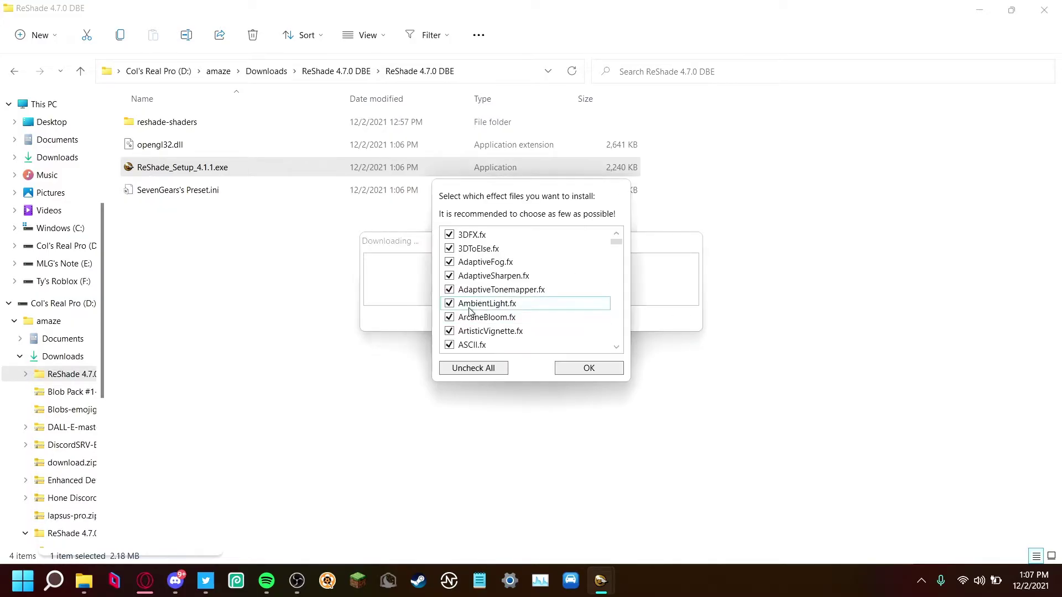
Untick every effect file with Uncheck All and confirm the selection
scroll(504, 260, "down", 4)
scroll(501, 268, "down", 9)
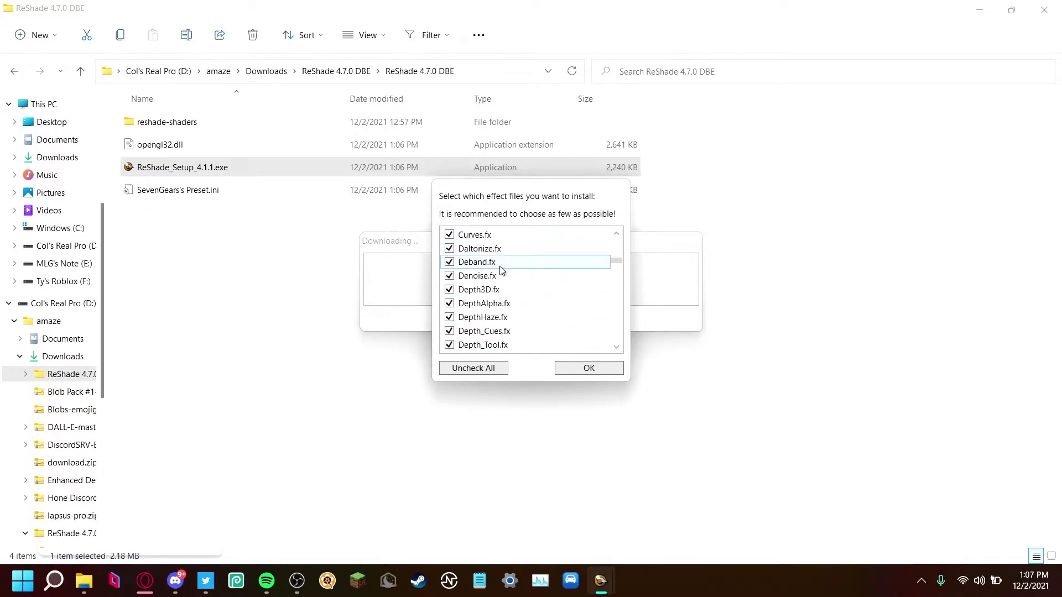
left_click(477, 368)
scroll(509, 331, "down", 10)
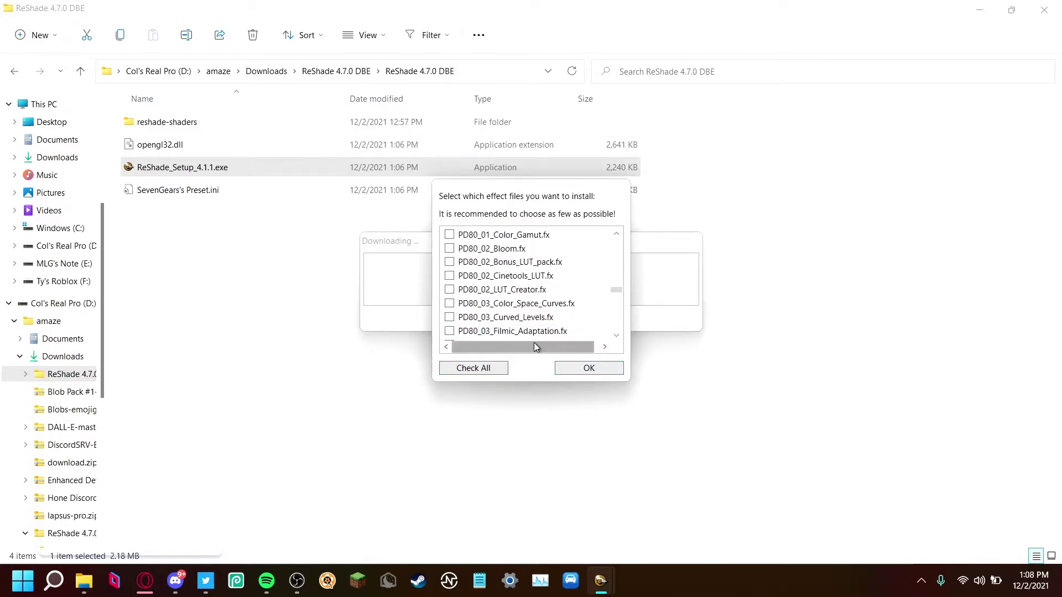
scroll(534, 342, "down", 3)
left_click(590, 368)
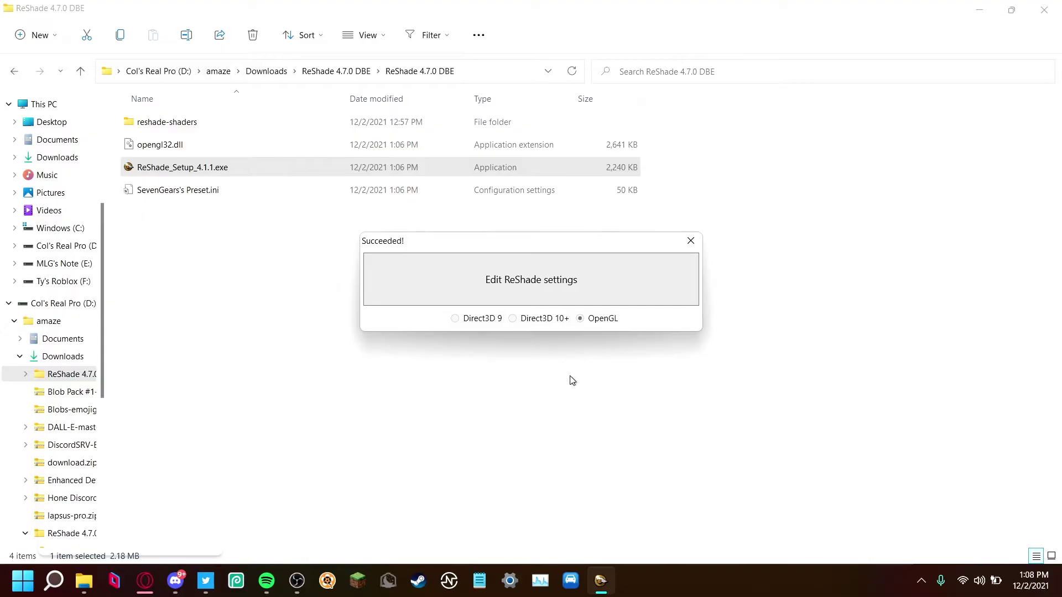
left_click(587, 294)
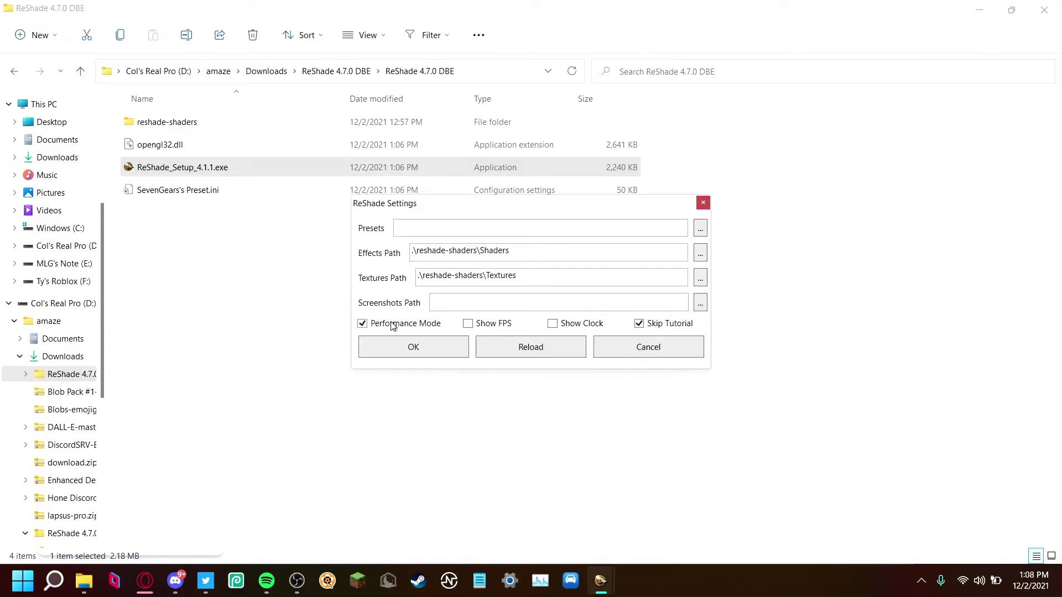
Enable Performance Mode, save the ReShade settings, and close the Succeeded! installer window
left_click(364, 324)
left_click(411, 354)
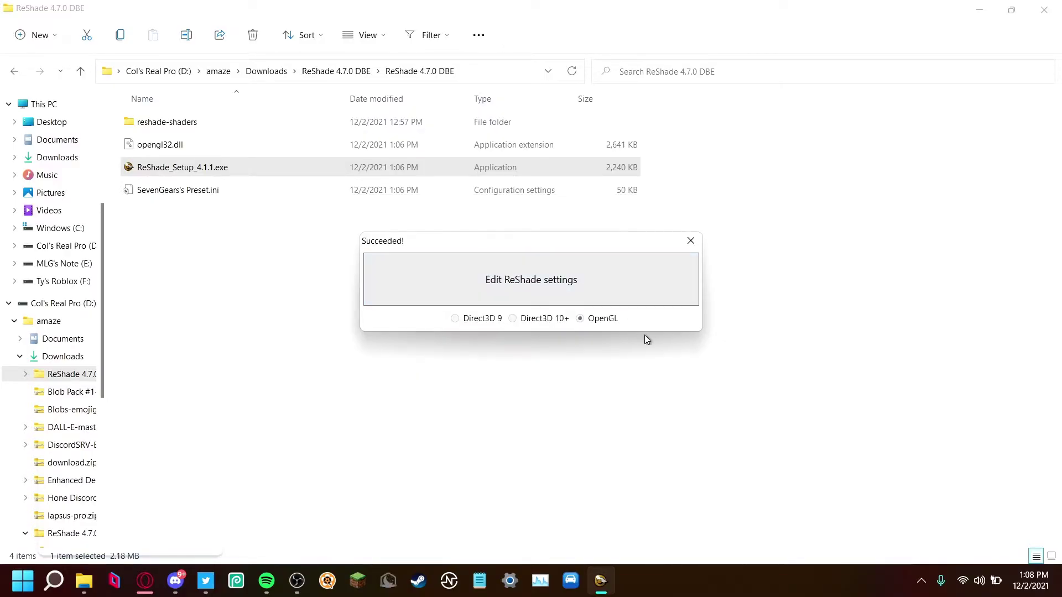
left_click(690, 241)
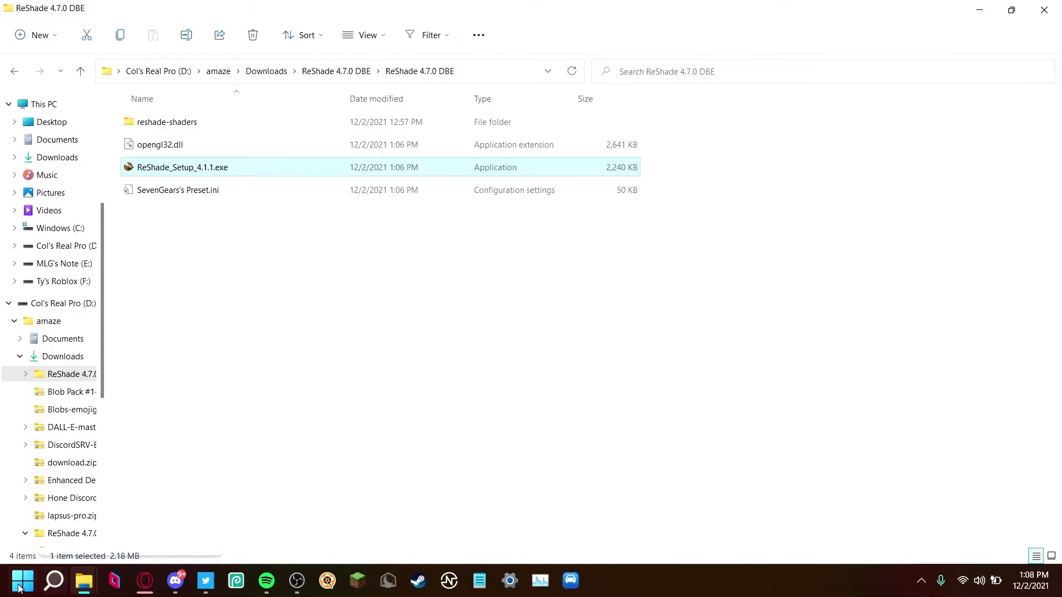
Paste the Roblox Versions path into Run and open the version-3f8c74d282f8480f folder
left_click(515, 383)
key("super+r")
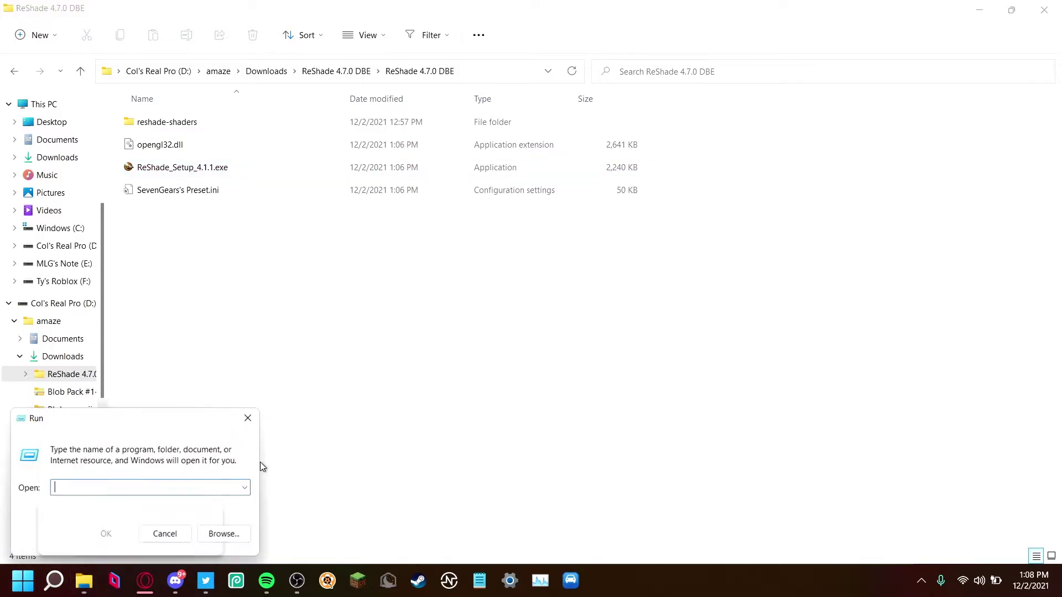
left_click_drag(140, 419, 233, 281)
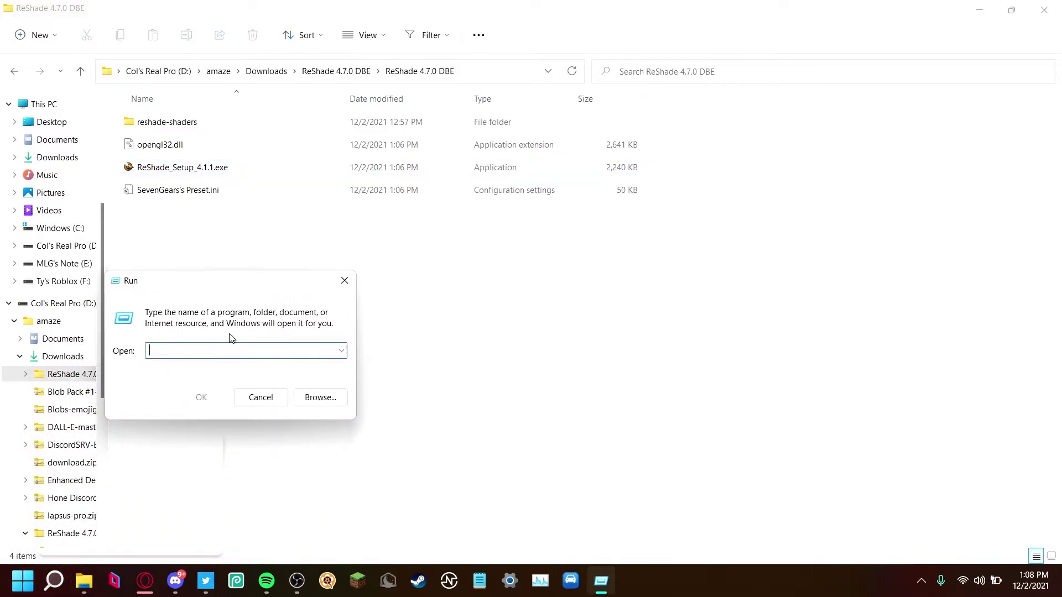
key("ctrl+v")
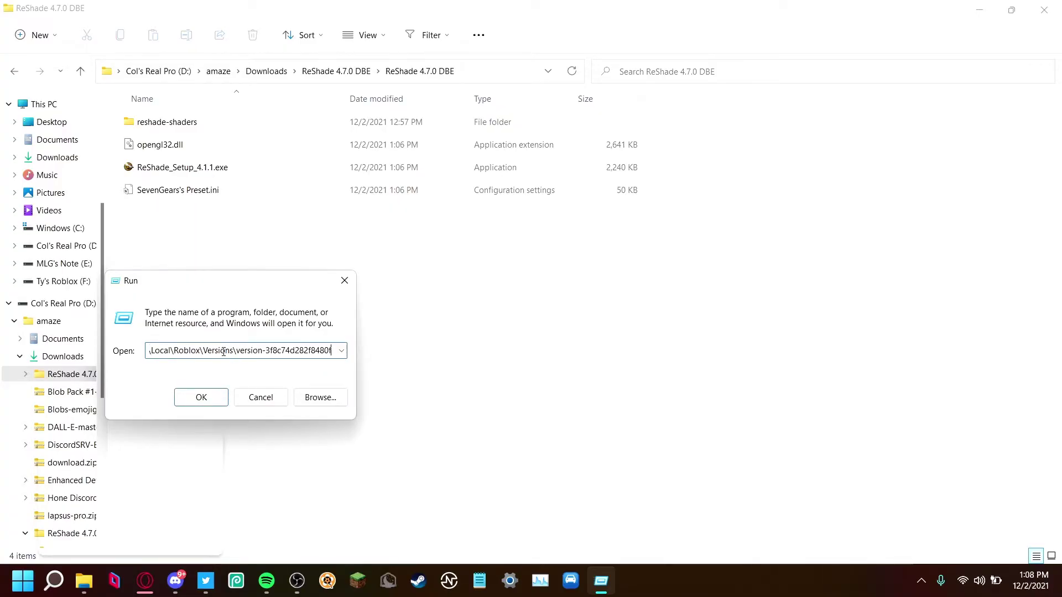
left_click_drag(221, 351, 151, 351)
left_click(154, 350)
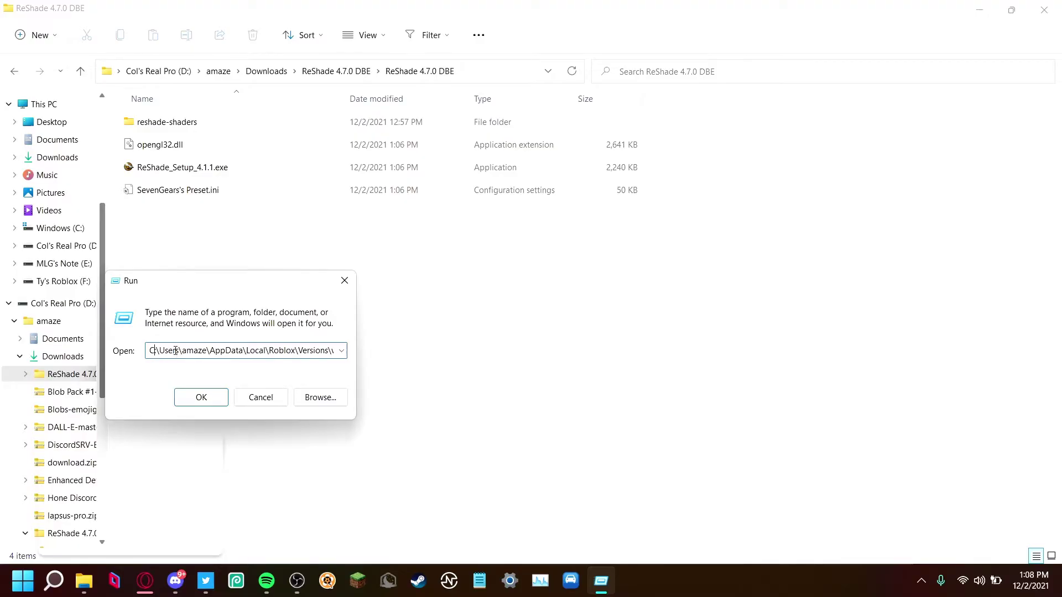
left_click_drag(160, 353, 370, 341)
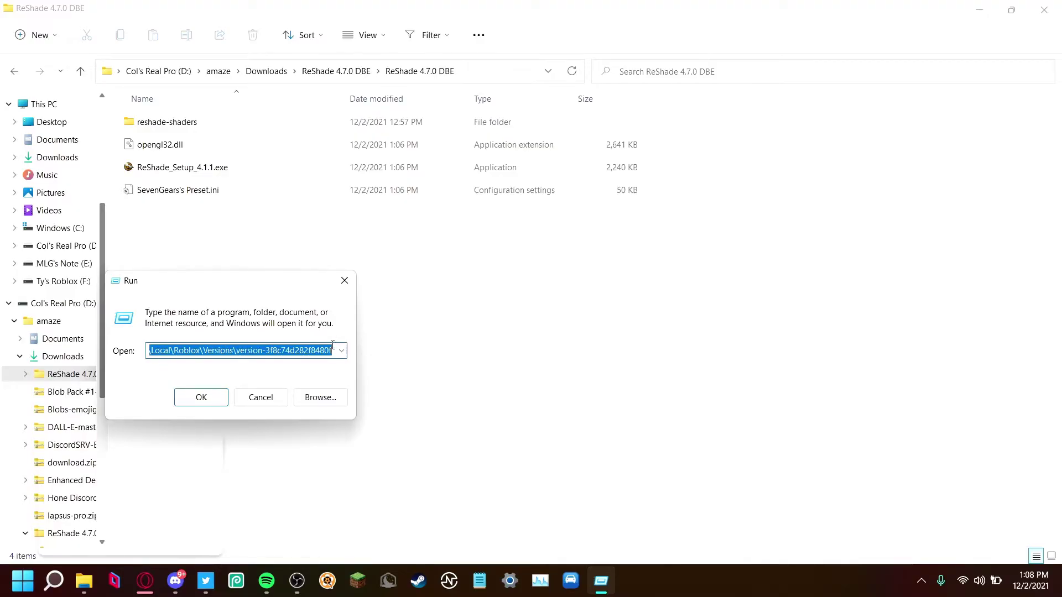
left_click(313, 349)
key("Return")
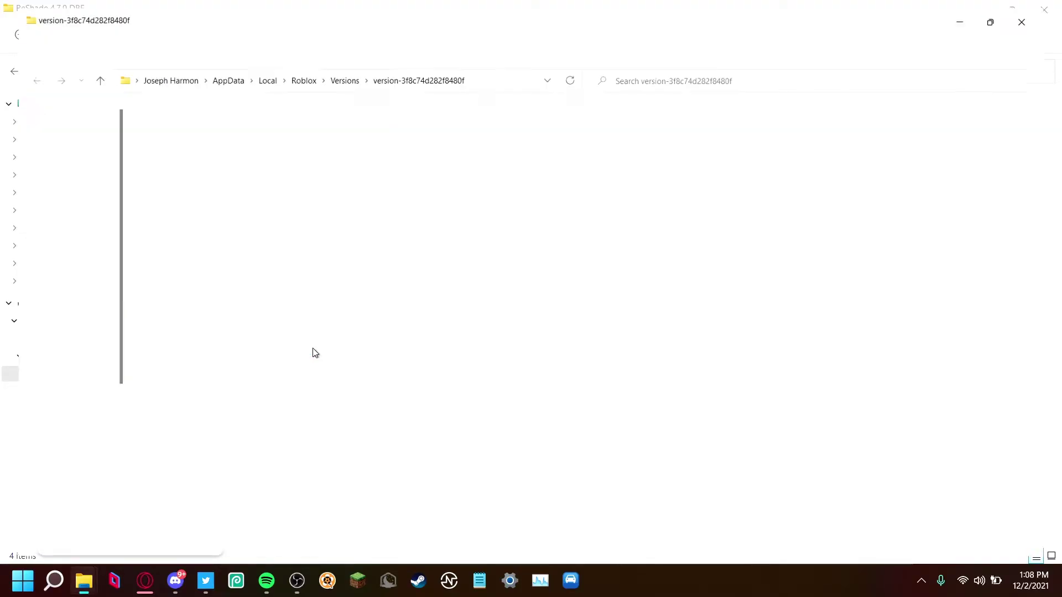
Arrange the ReShade 4.7.0 DBE and Roblox version folder windows side by side
left_click_drag(277, 4, 751, 51)
left_click(640, 10)
left_click_drag(641, 9, 391, 212)
left_click_drag(387, 171, 364, 40)
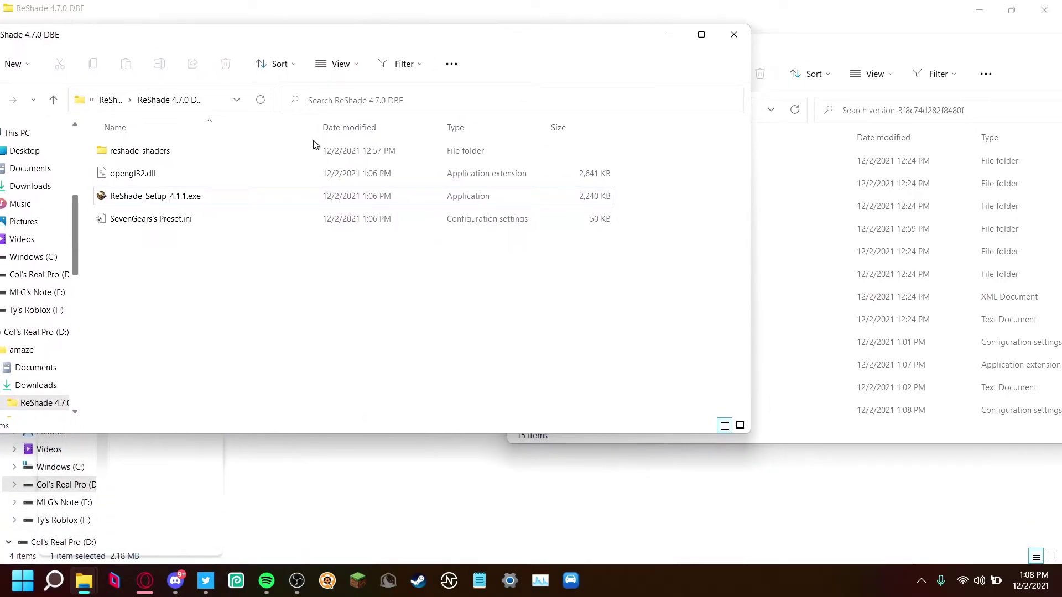
Copy reshade-shaders, opengl32.dll and SevenGears's Preset.ini into the version folder, replacing existing files
left_click(186, 221)
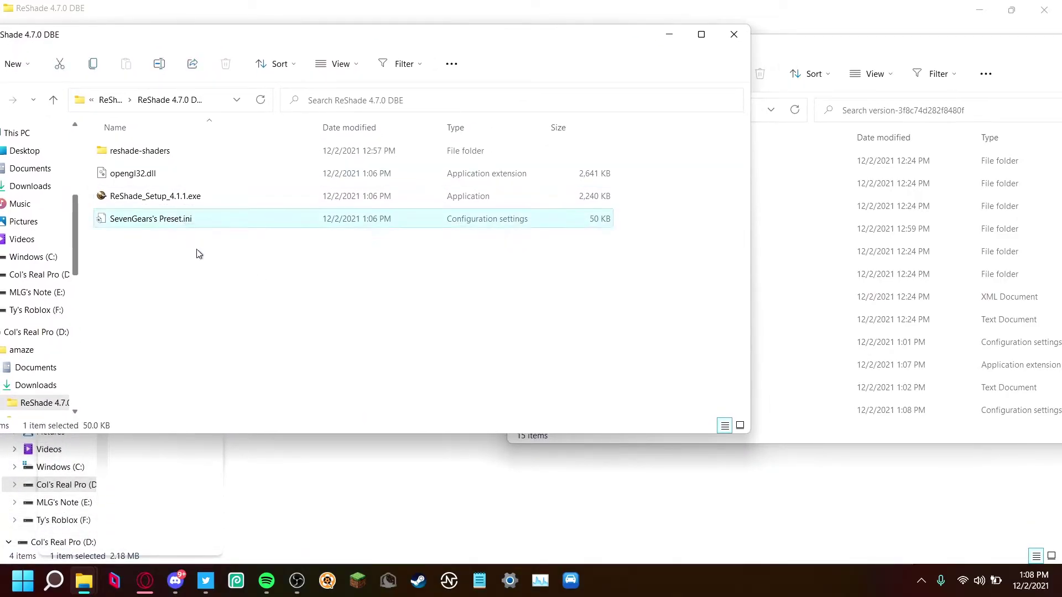
left_click(169, 179, "ctrl")
left_click(165, 150, "ctrl")
left_click_drag(204, 181, 228, 180)
left_click_drag(704, 239, 918, 129)
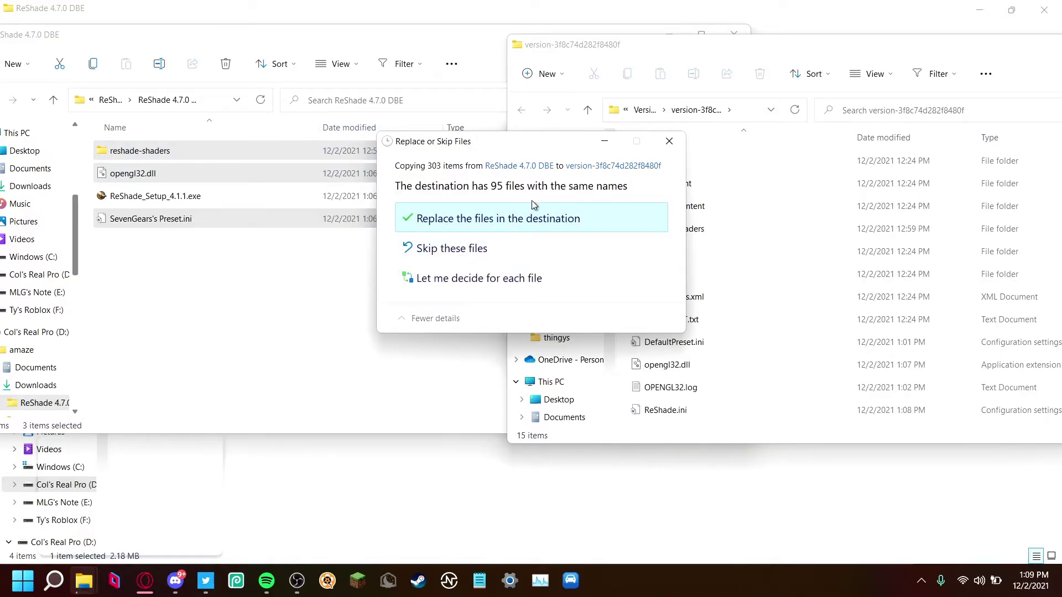
left_click(513, 228)
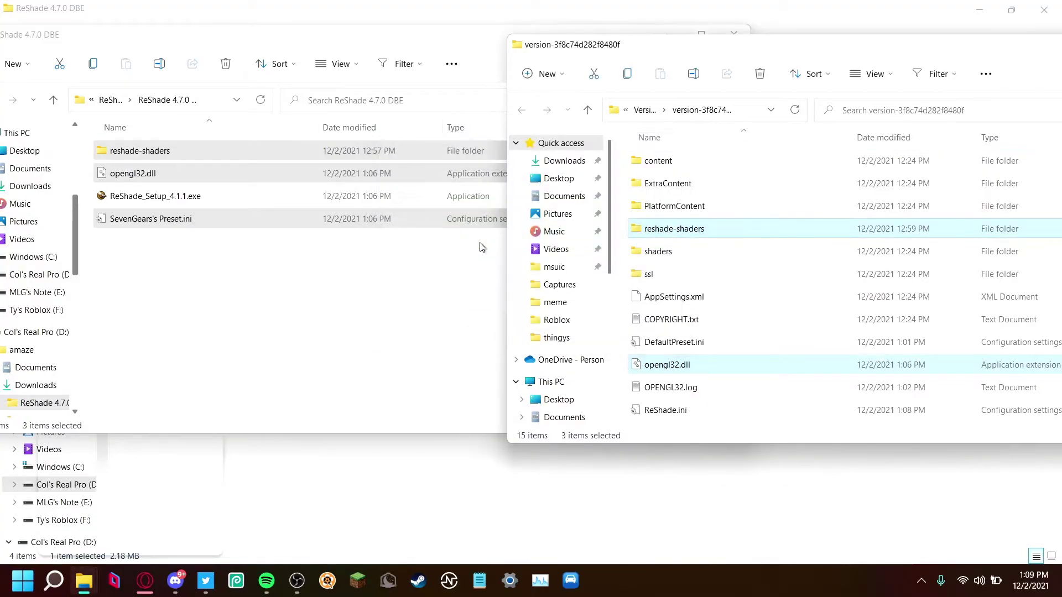
Check the copied files in the version folder, then close both Explorer windows
left_click_drag(675, 55, 367, 44)
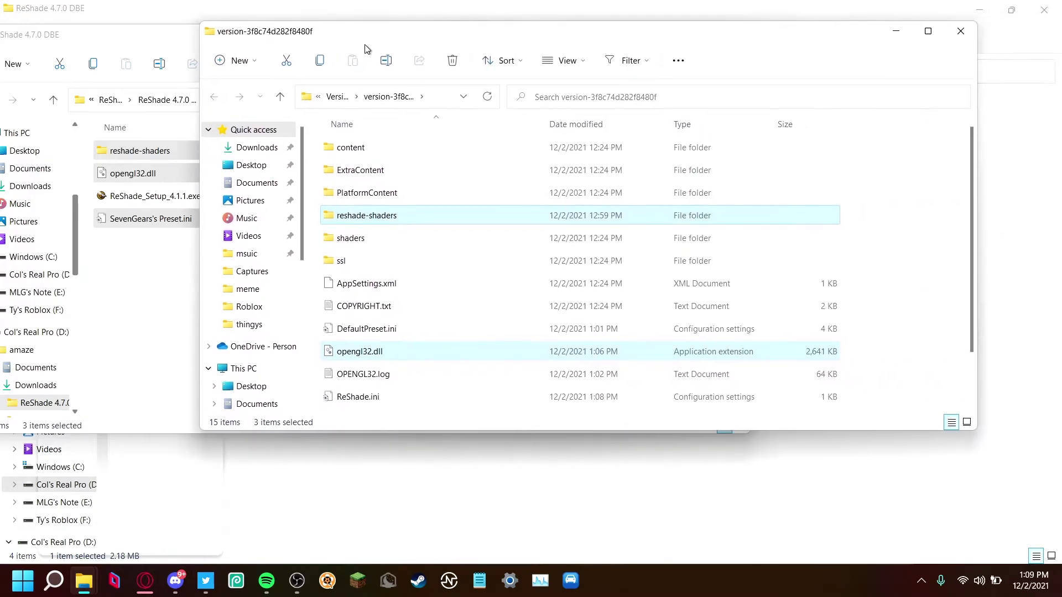
scroll(458, 339, "down", 1)
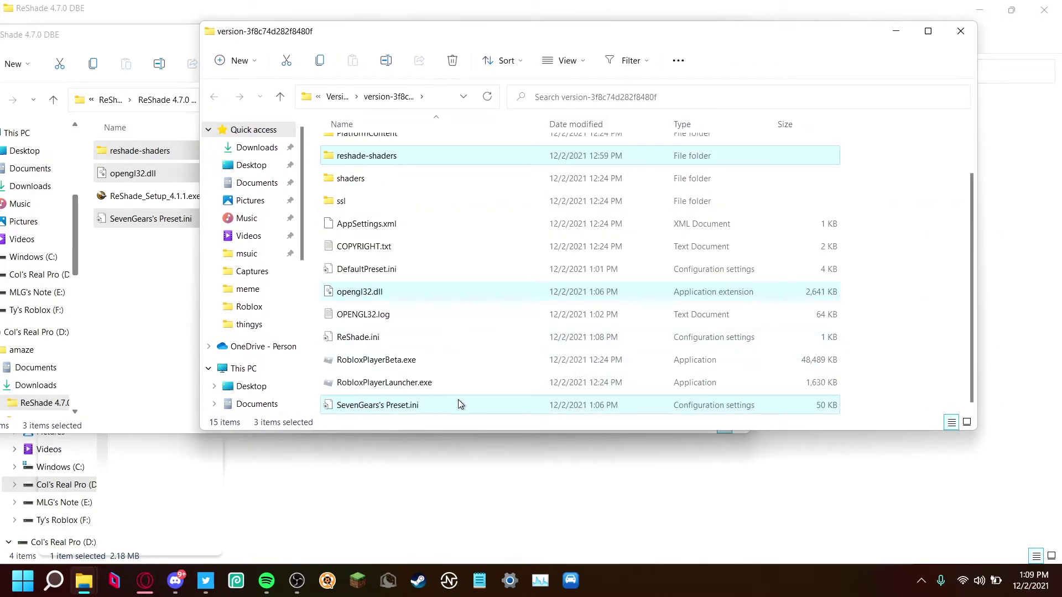
scroll(456, 397, "up", 1)
scroll(456, 397, "down", 1)
scroll(457, 397, "up", 1)
scroll(456, 397, "down", 1)
left_click(909, 370)
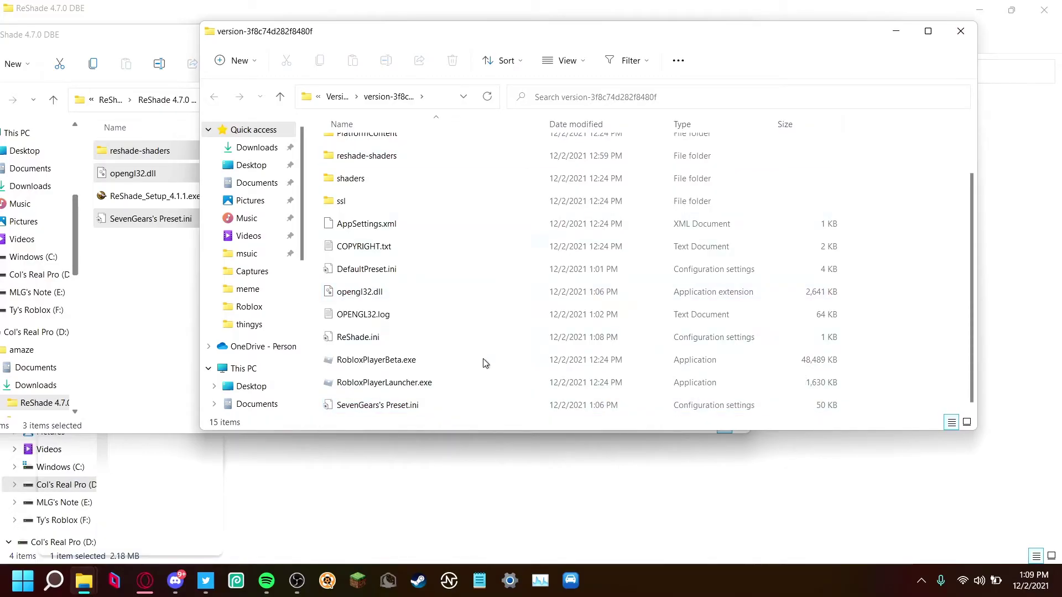
left_click(961, 31)
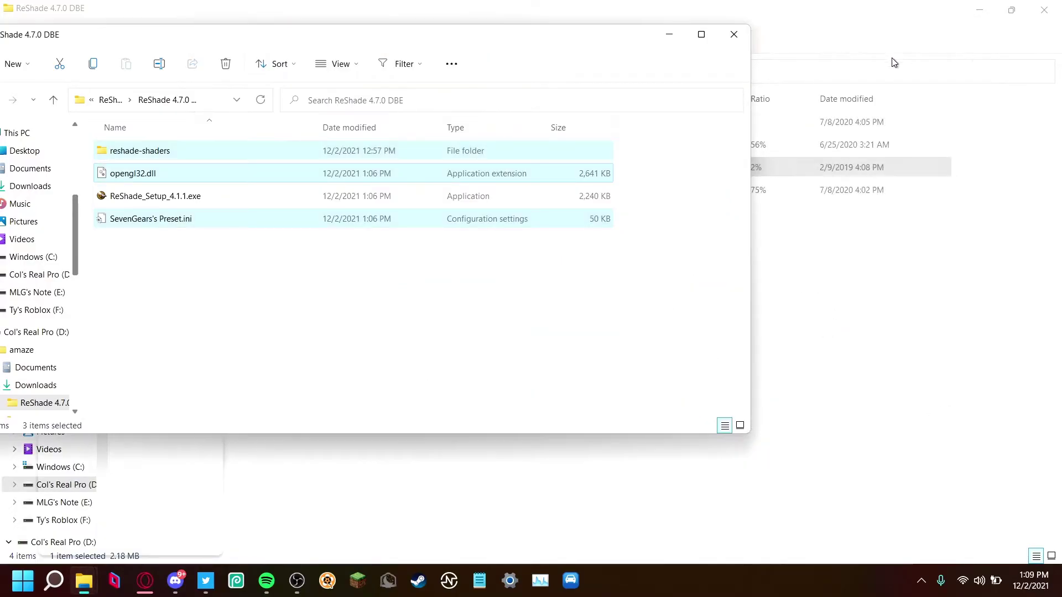
left_click(737, 37)
Close the last ReShade folder window and join Arsenal from its Opera game page
left_click(1056, 13)
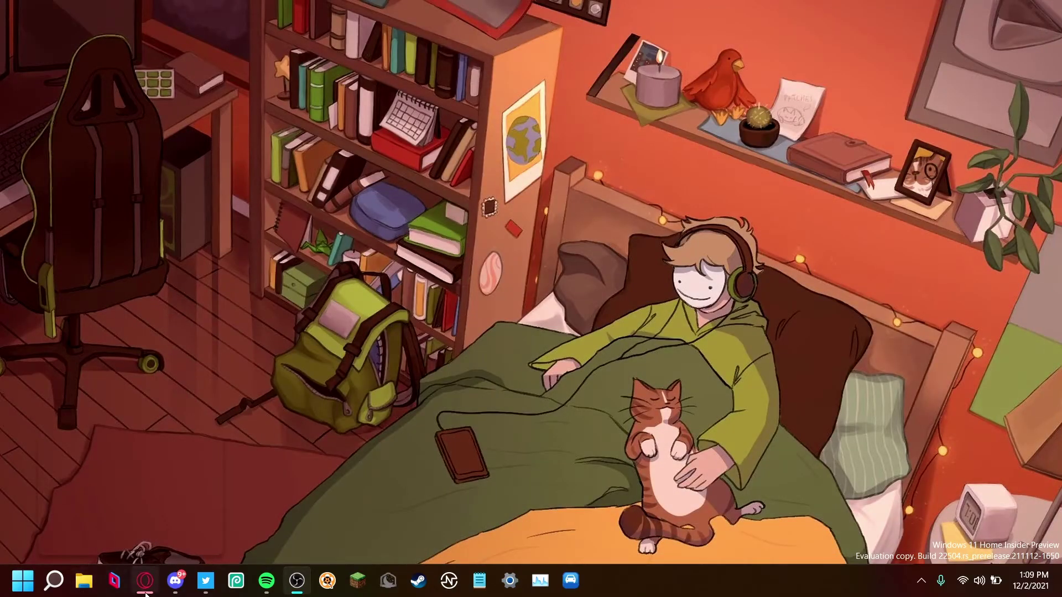
left_click(155, 591)
left_click(316, 304)
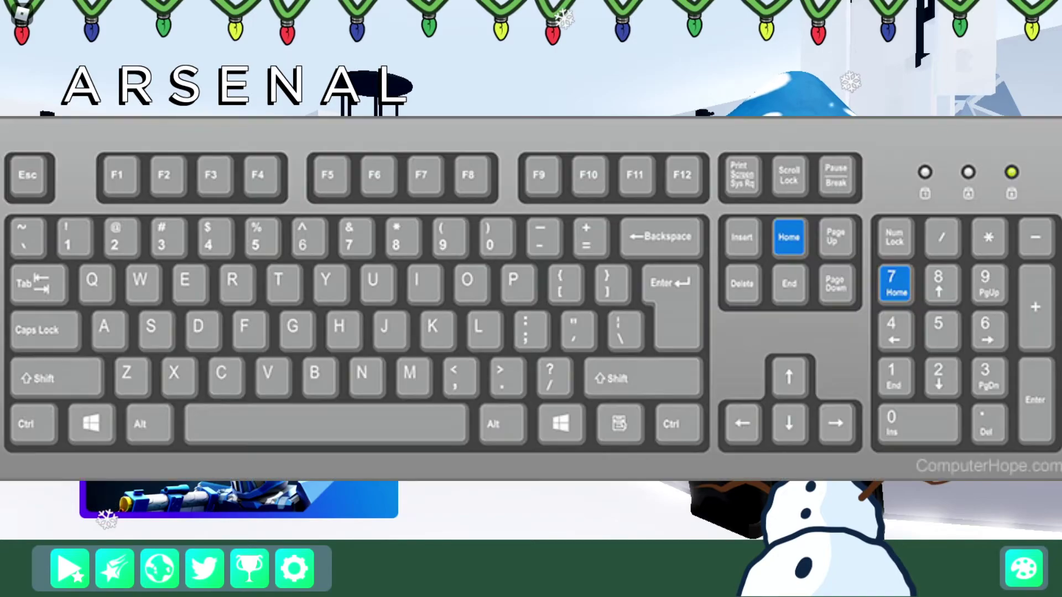
key("Home")
scroll(319, 262, "up", 3)
scroll(231, 169, "down", 5)
scroll(229, 167, "down", 10)
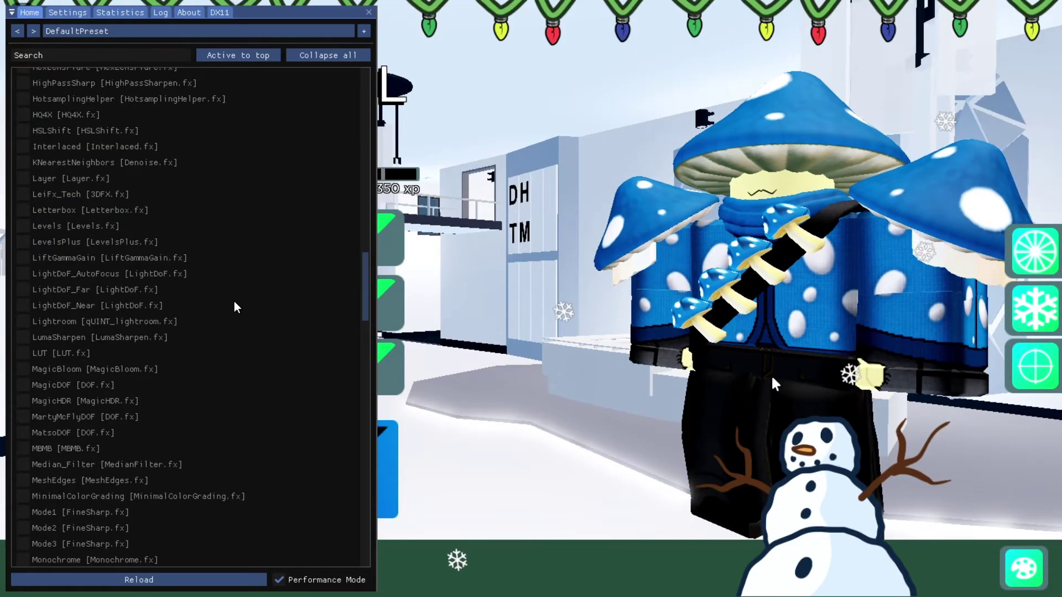
left_click(23, 370)
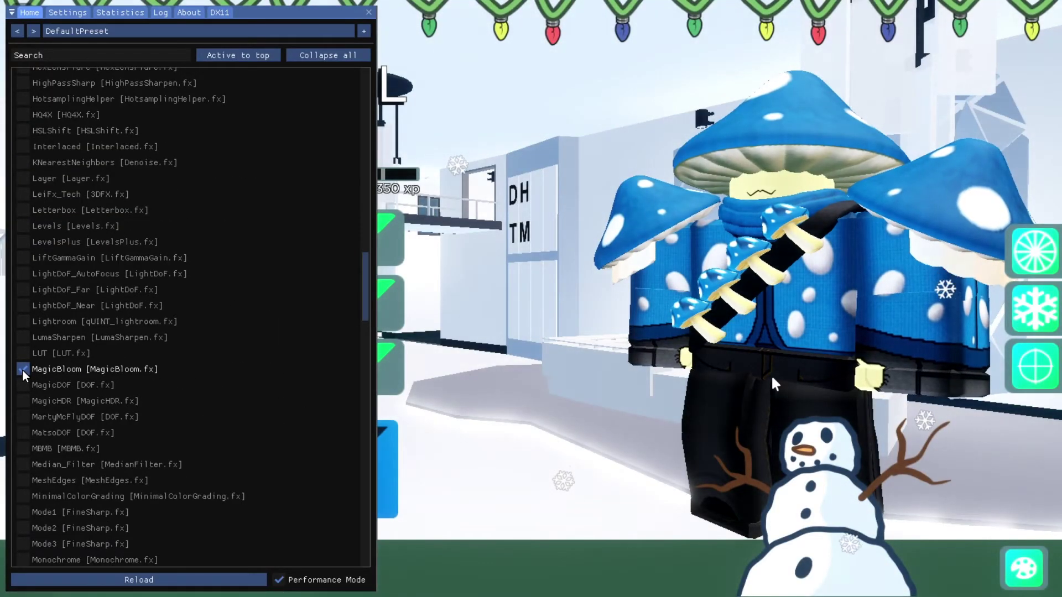
left_click(23, 369)
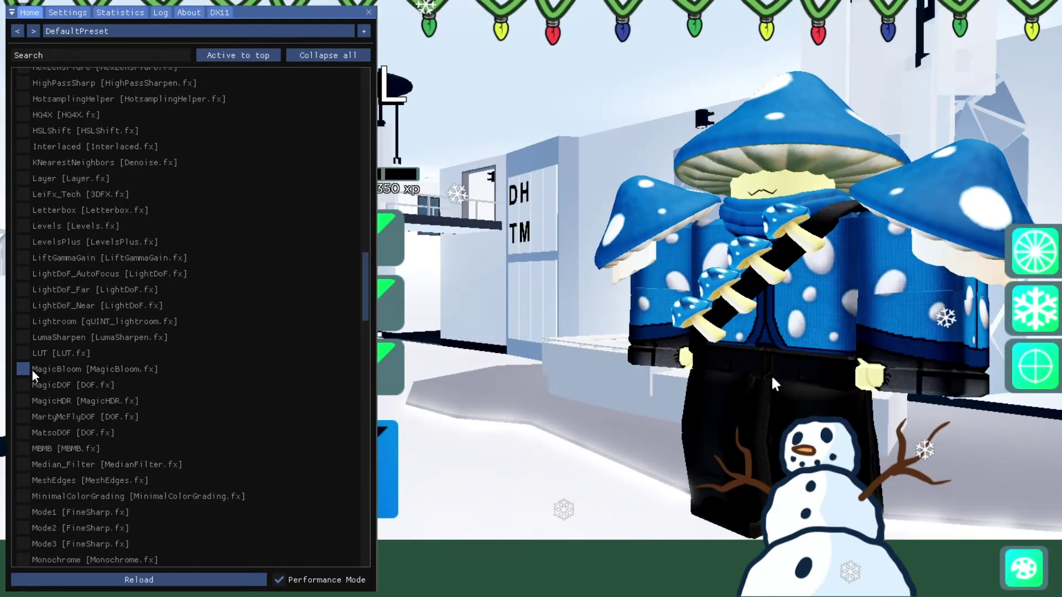
scroll(143, 388, "down", 5)
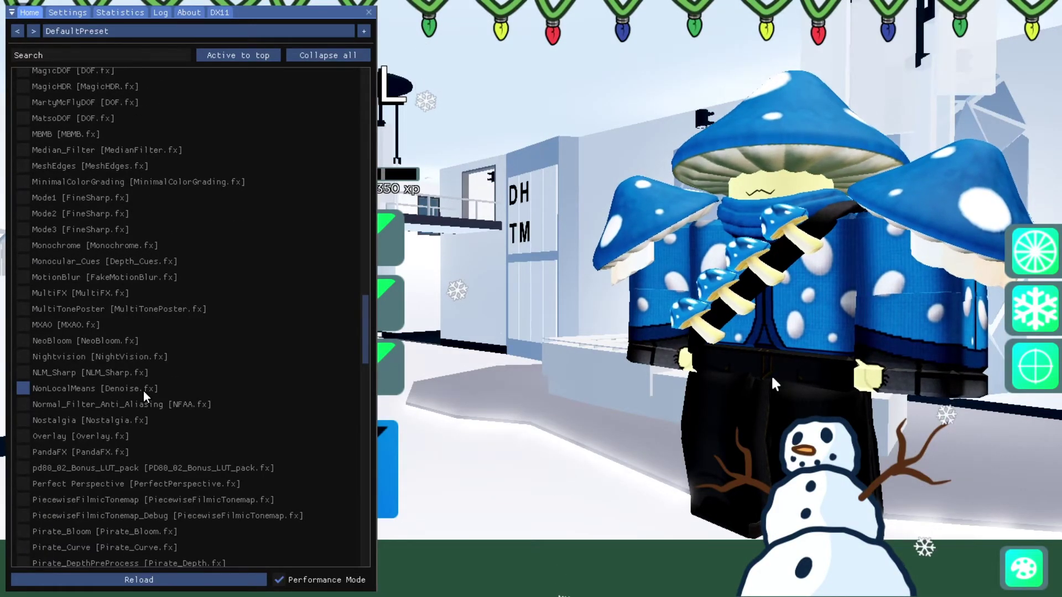
scroll(144, 390, "down", 1)
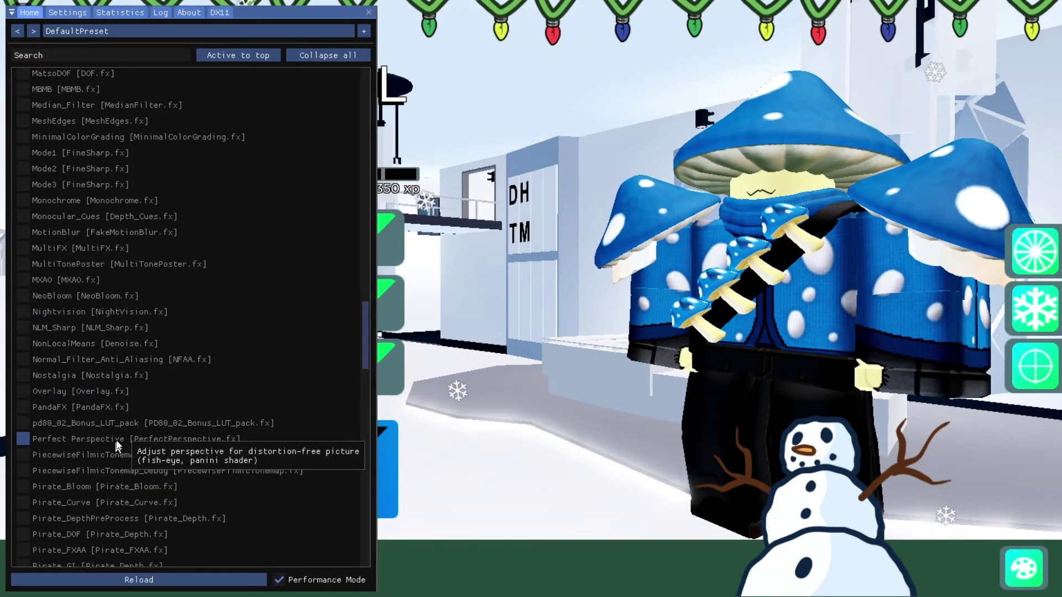
scroll(96, 300, "down", 20)
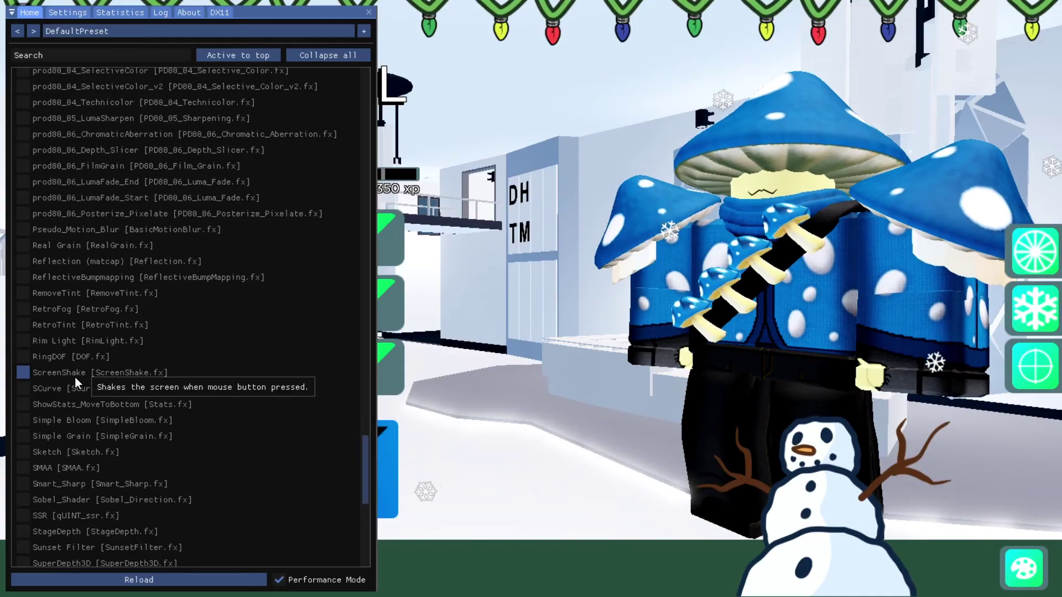
left_click(23, 276)
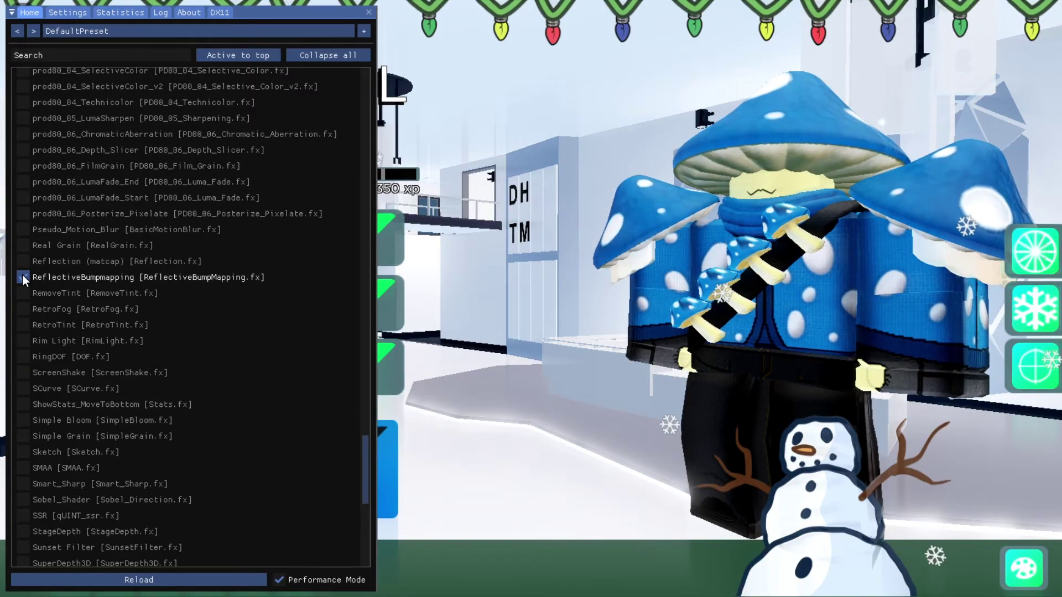
left_click(22, 275)
scroll(101, 318, "down", 6)
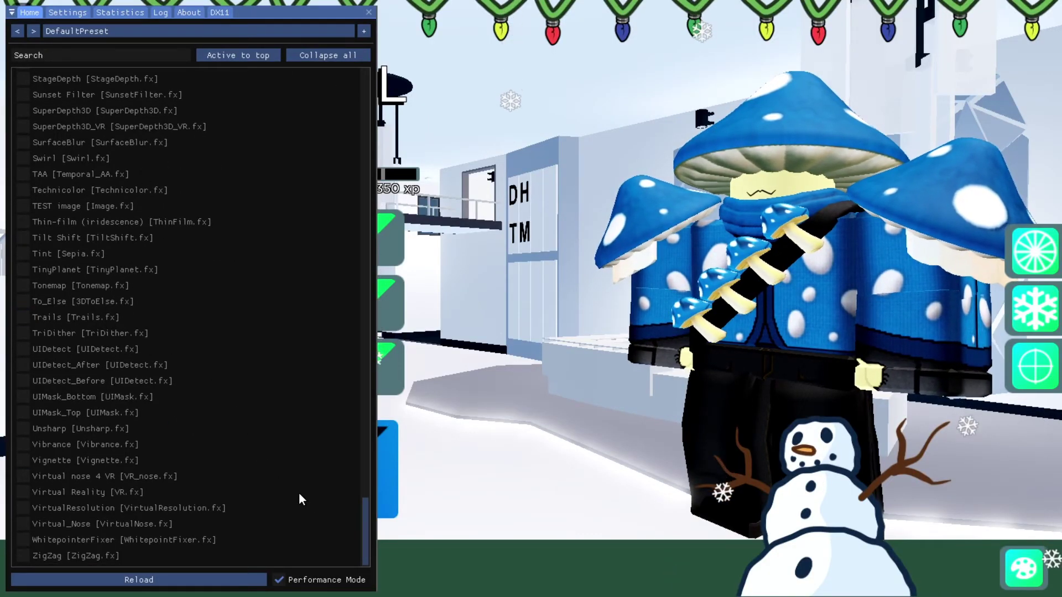
left_click_drag(364, 530, 411, 68)
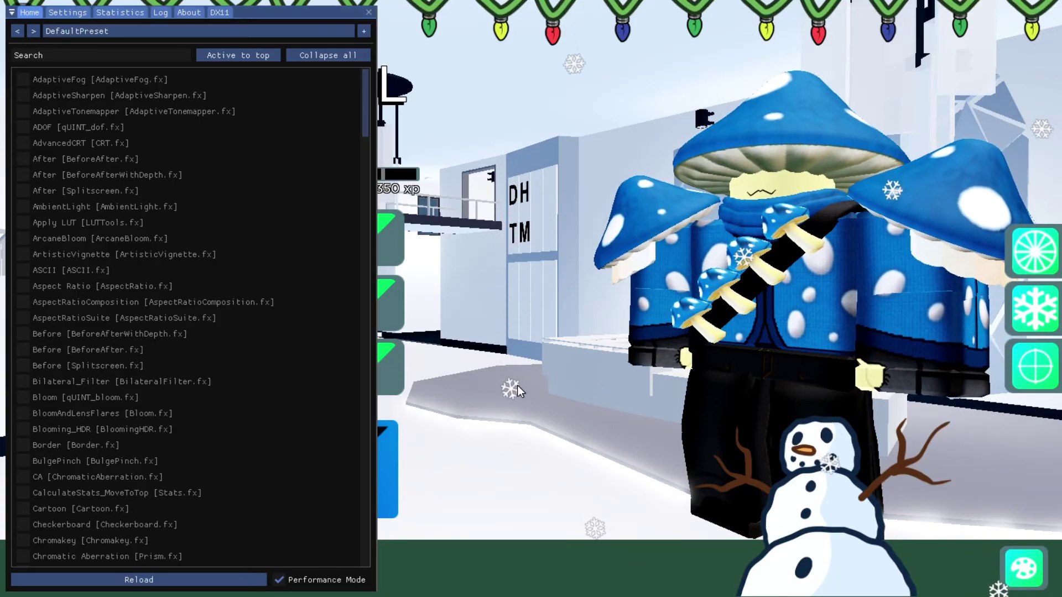
key("Home")
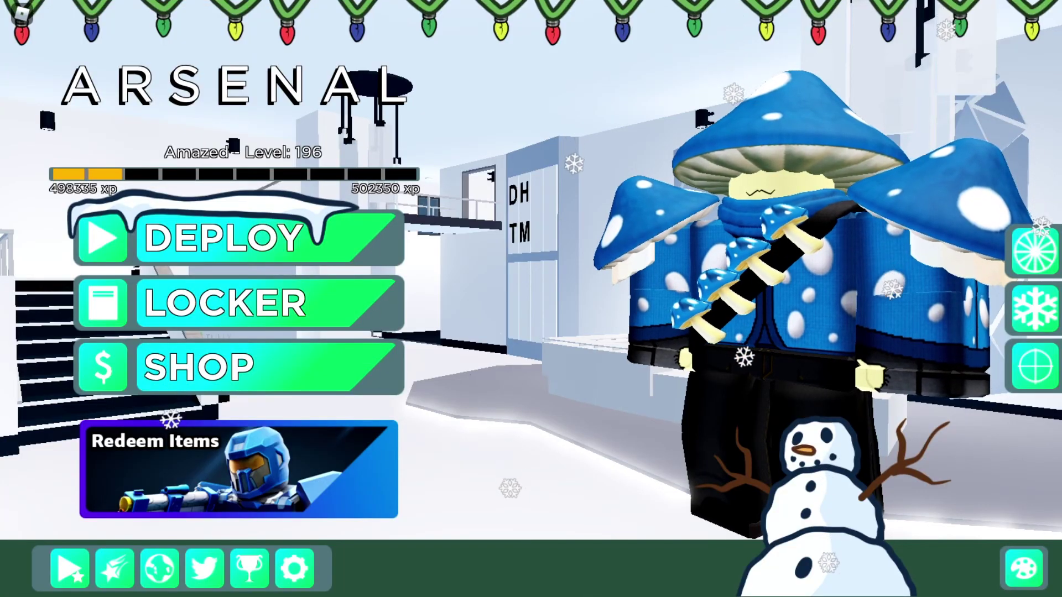
Leave the Arsenal experience from the pause menu, then minimize Opera to show the desktop
key("Escape")
key("l")
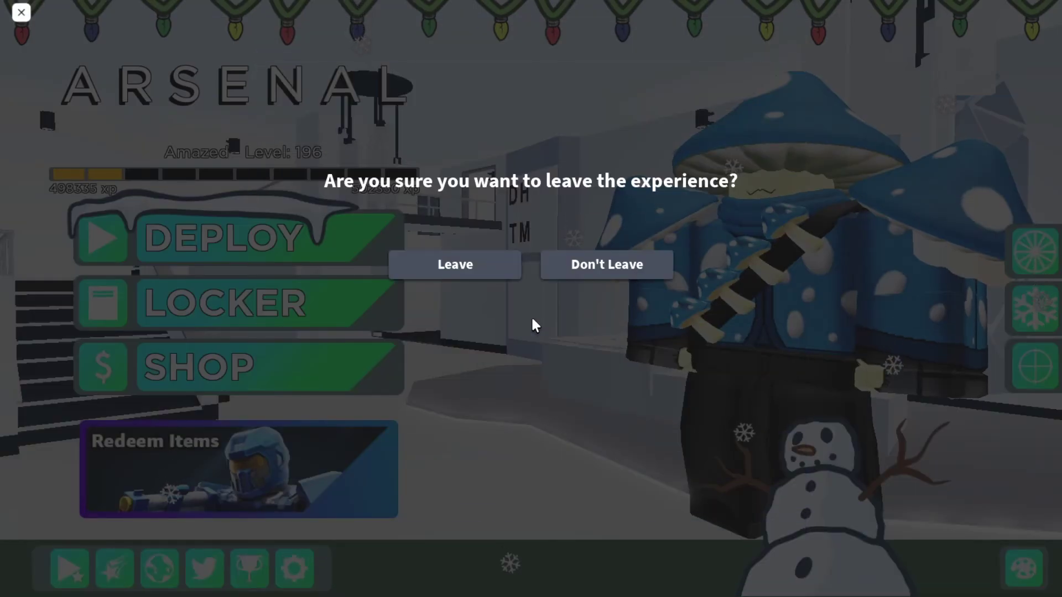
key("Return")
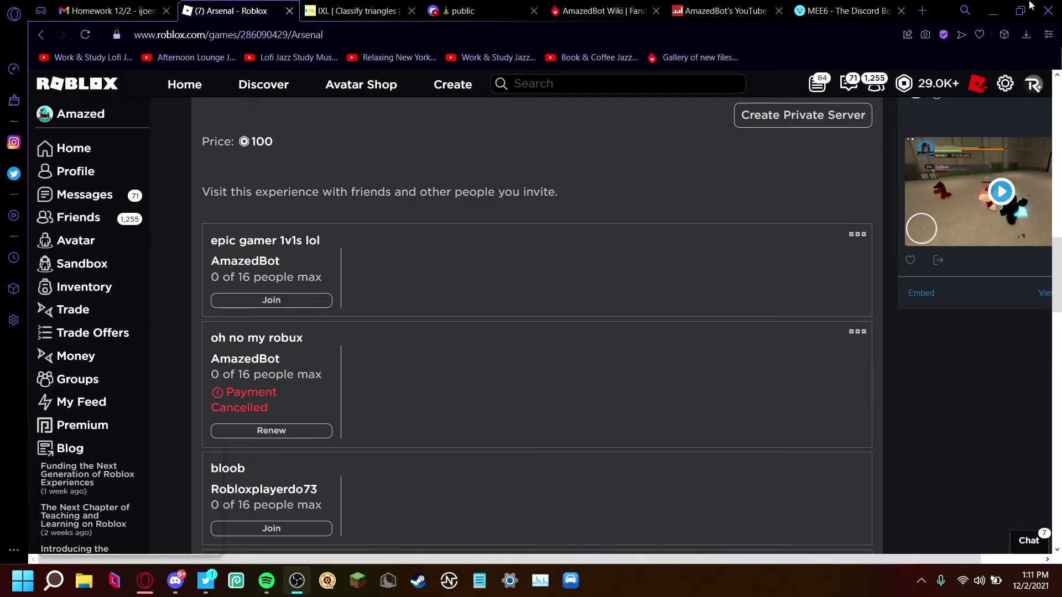
left_click(995, 11)
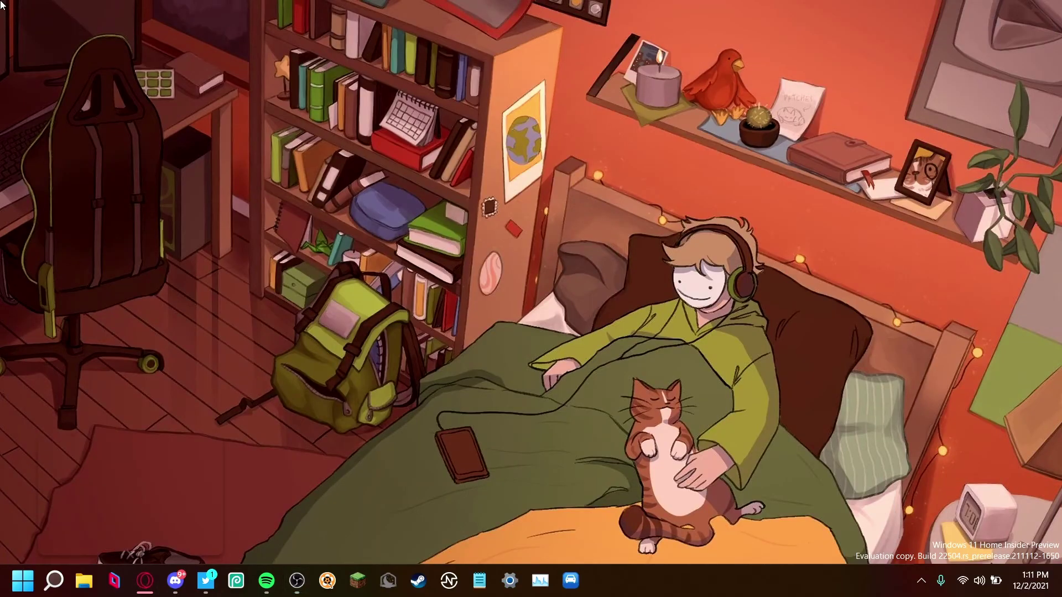